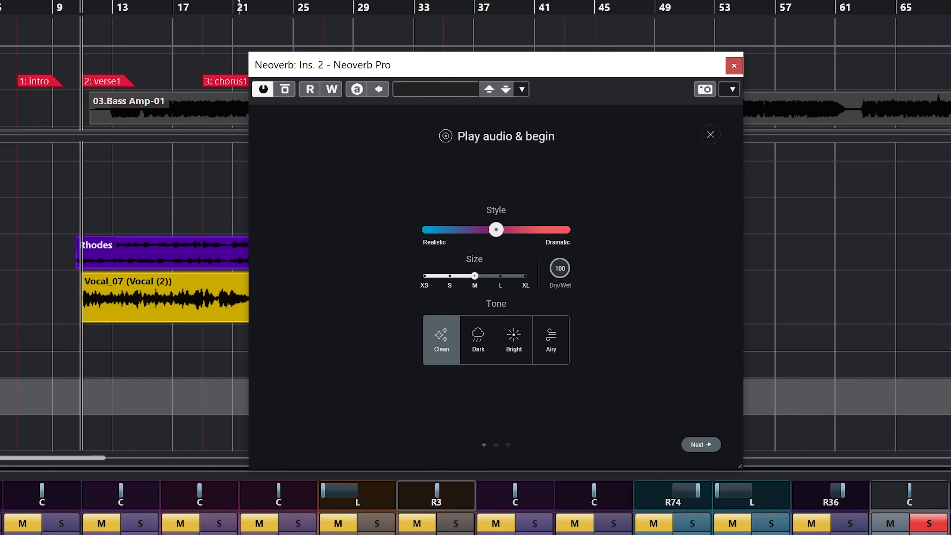
Try a more dramatic style, the XL size and the Dark, Bright and Airy tones in the Reverb Assistant.
{"action": "mouse_move", "coordinate": [496, 229]}
{"action": "left_mouse_down"}
{"action": "mouse_move", "coordinate": [422, 229]}
{"action": "mouse_move", "coordinate": [556, 229]}
{"action": "mouse_move", "coordinate": [486, 229]}
{"action": "left_mouse_up"}
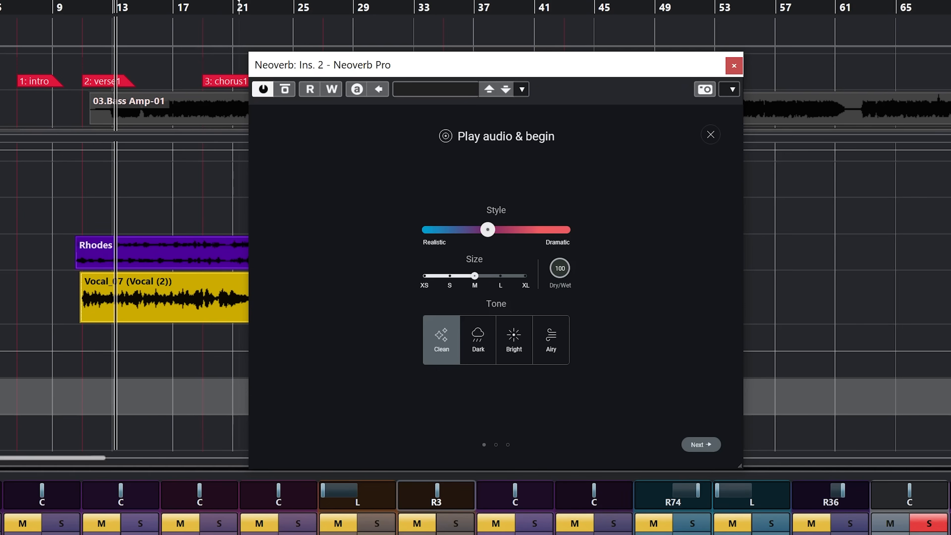
{"action": "left_click_drag", "start_coordinate": [475, 276], "coordinate": [526, 276]}
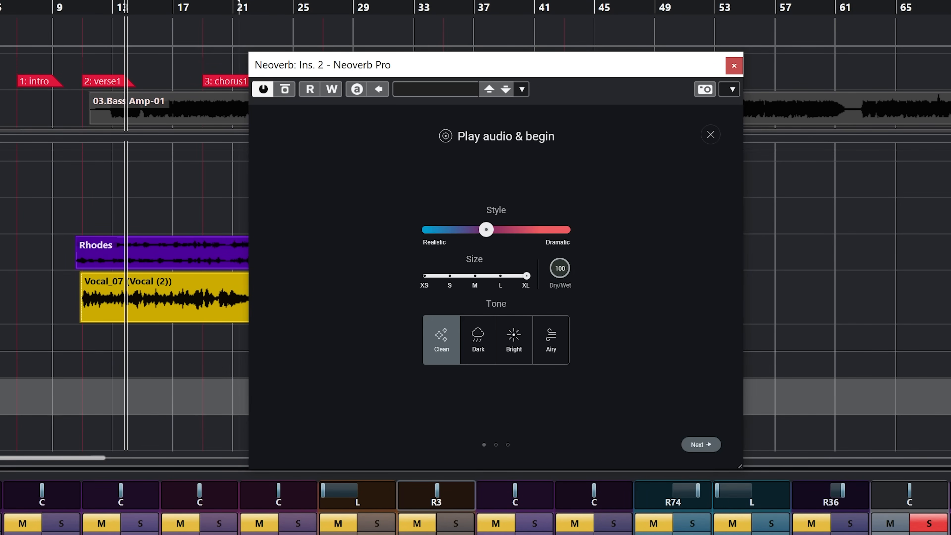
{"action": "left_click_drag", "start_coordinate": [487, 229], "coordinate": [512, 230]}
{"action": "left_click", "coordinate": [478, 339]}
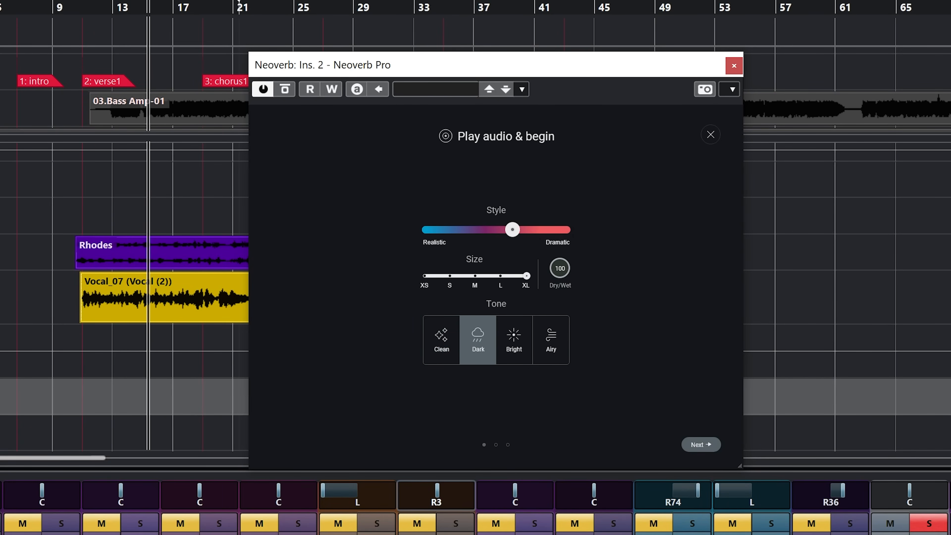
{"action": "left_click", "coordinate": [514, 340]}
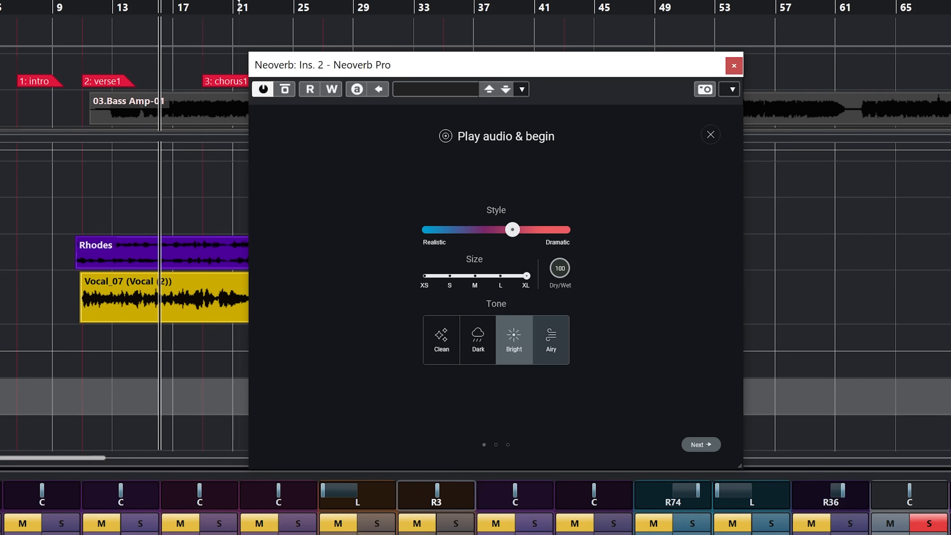
{"action": "left_click", "coordinate": [550, 339]}
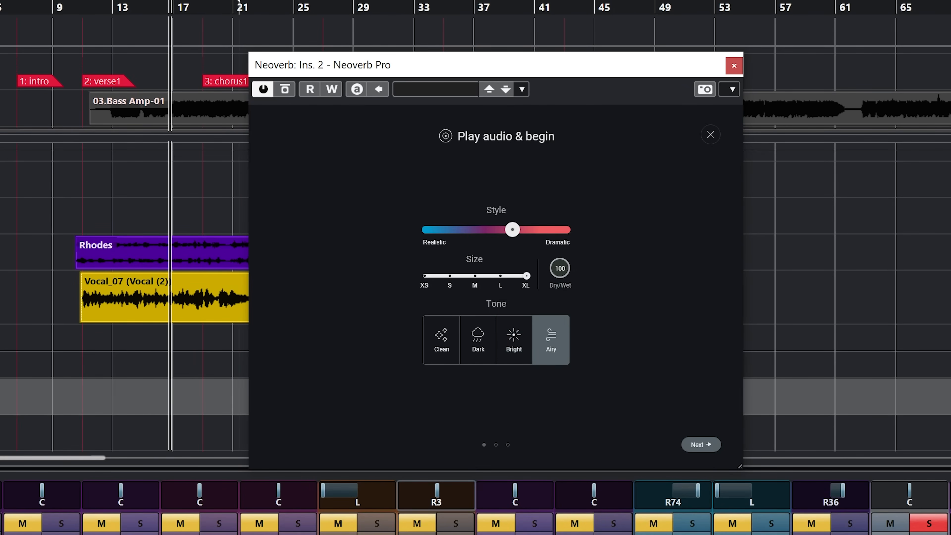
Generate and accept a Reverb Assistant suggestion using a style slightly toward Realistic, size M and the Clean tone.
{"action": "left_click_drag", "start_coordinate": [514, 229], "coordinate": [485, 229]}
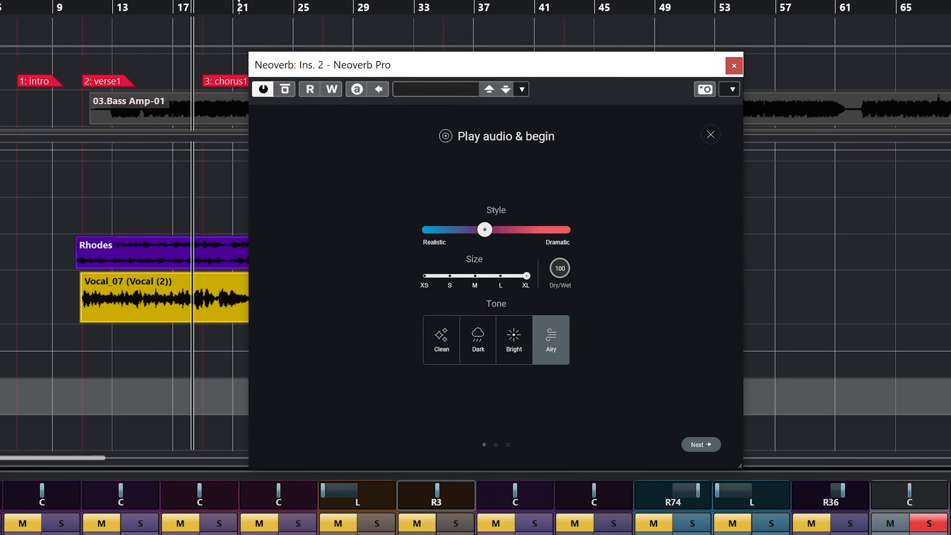
{"action": "left_click_drag", "start_coordinate": [526, 276], "coordinate": [474, 276]}
{"action": "left_click", "coordinate": [478, 339]}
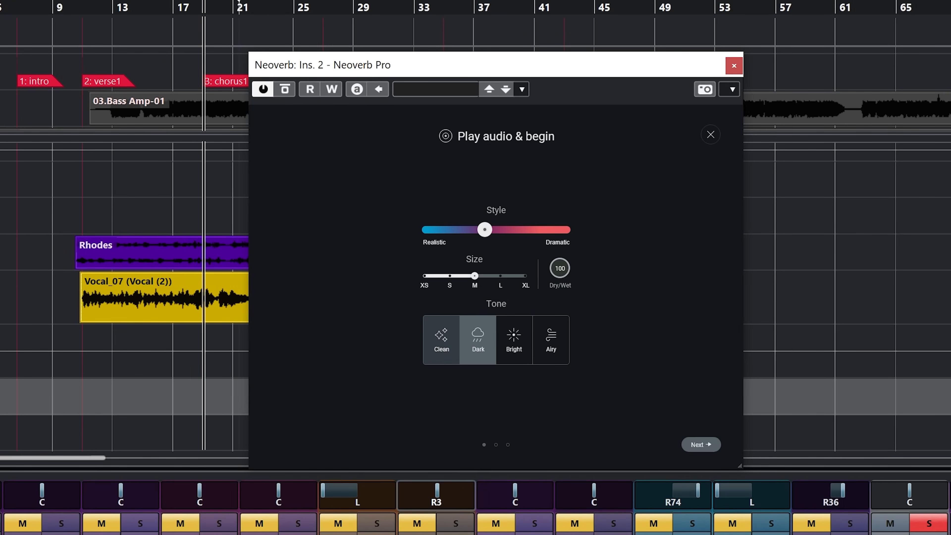
{"action": "left_click", "coordinate": [441, 339]}
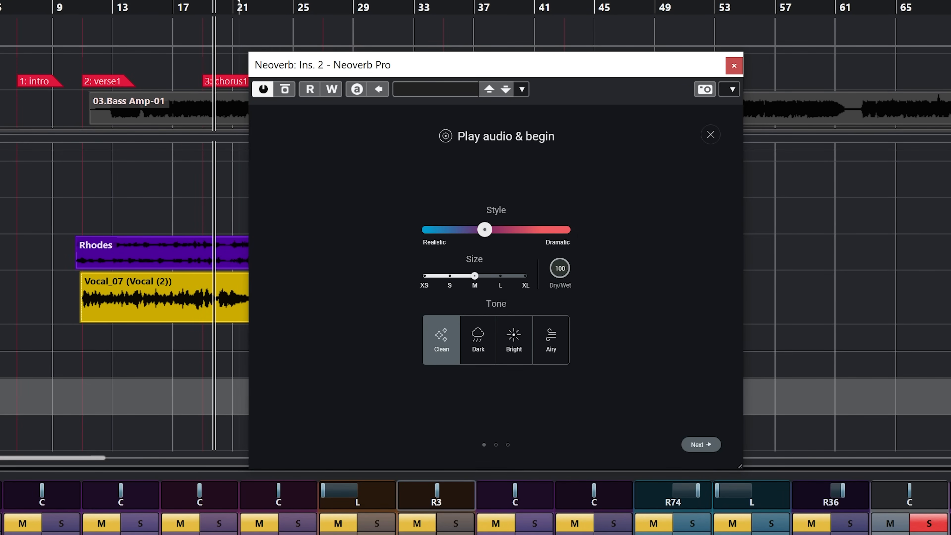
{"action": "left_click_drag", "start_coordinate": [485, 229], "coordinate": [490, 229]}
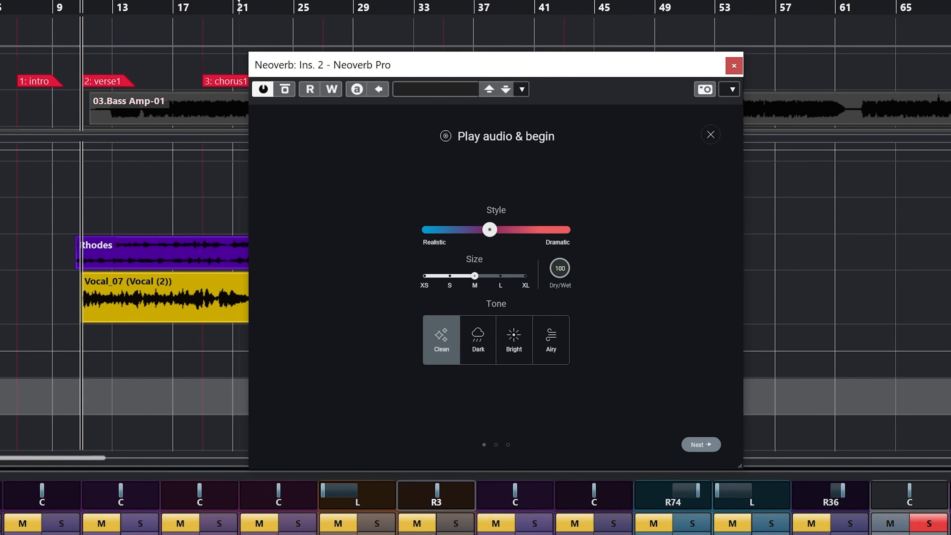
{"action": "left_click", "coordinate": [700, 444]}
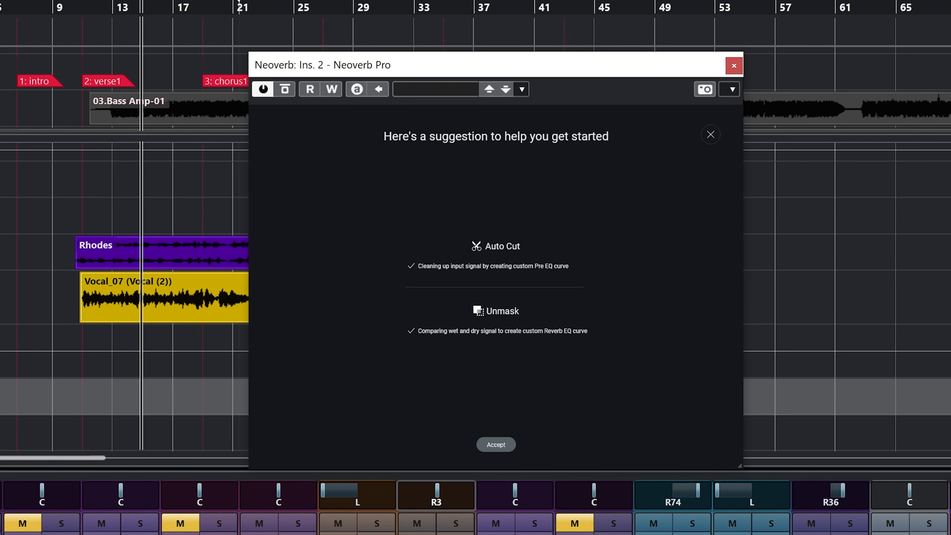
{"action": "left_click", "coordinate": [495, 444]}
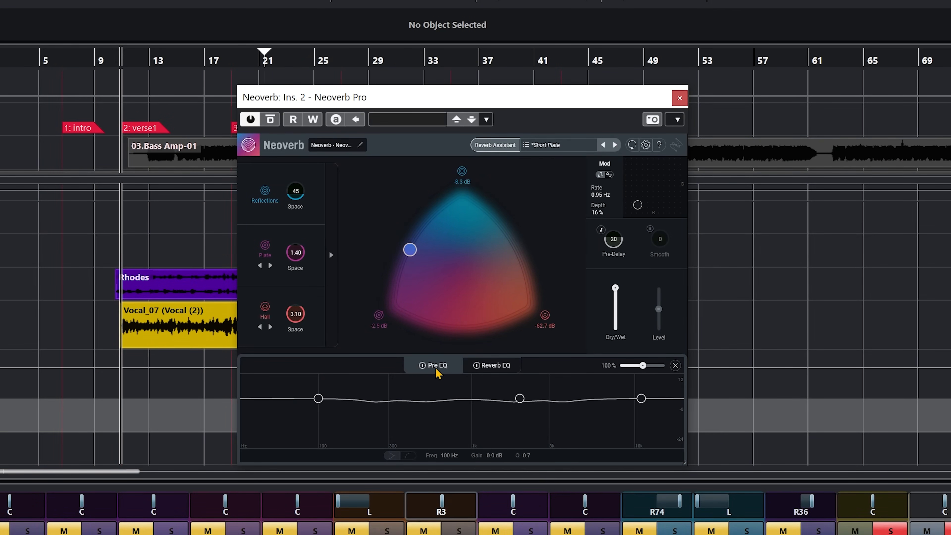
Review the suggested Reverb EQ and Pre EQ curves.
{"action": "left_click", "coordinate": [491, 368]}
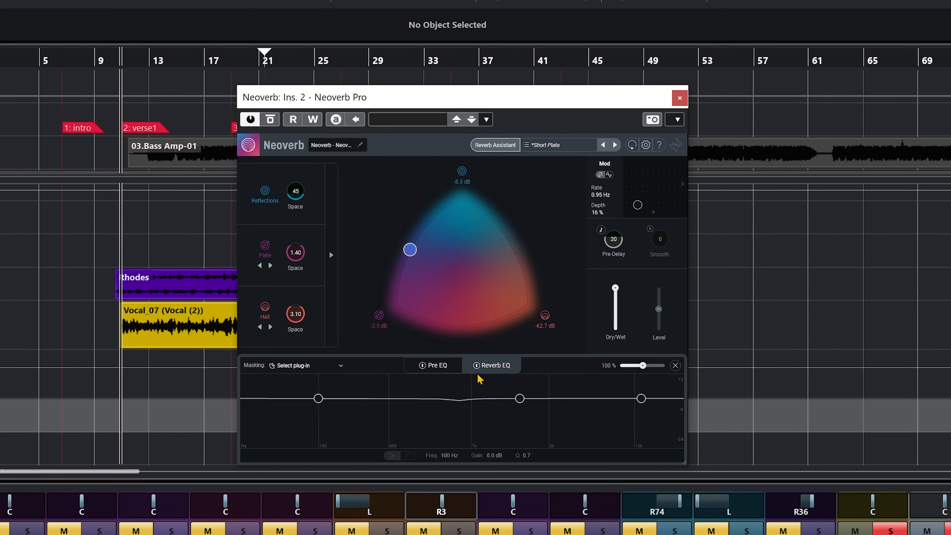
{"action": "left_click", "coordinate": [445, 369]}
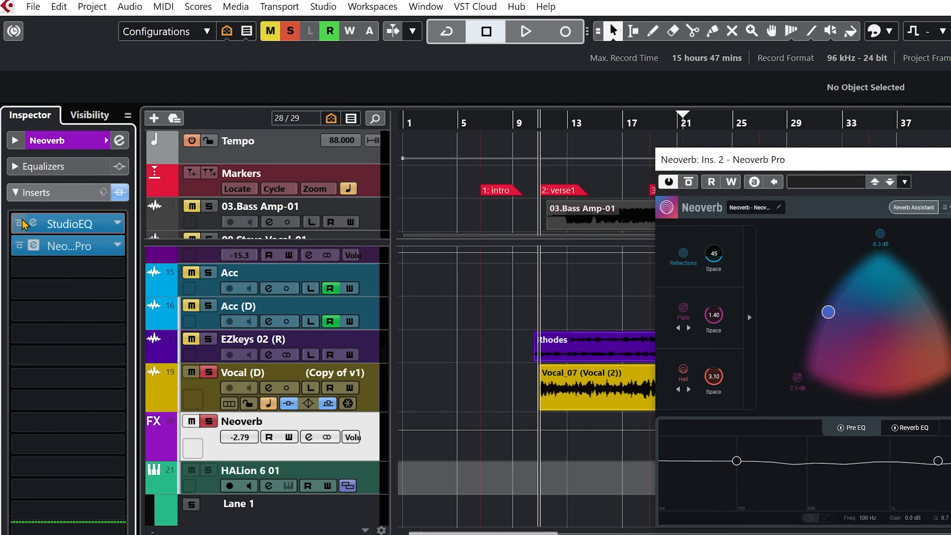
Open the StudioEQ insert on the Neoverb FX track and try to move it after Neoverb Pro.
{"action": "left_click", "coordinate": [33, 225]}
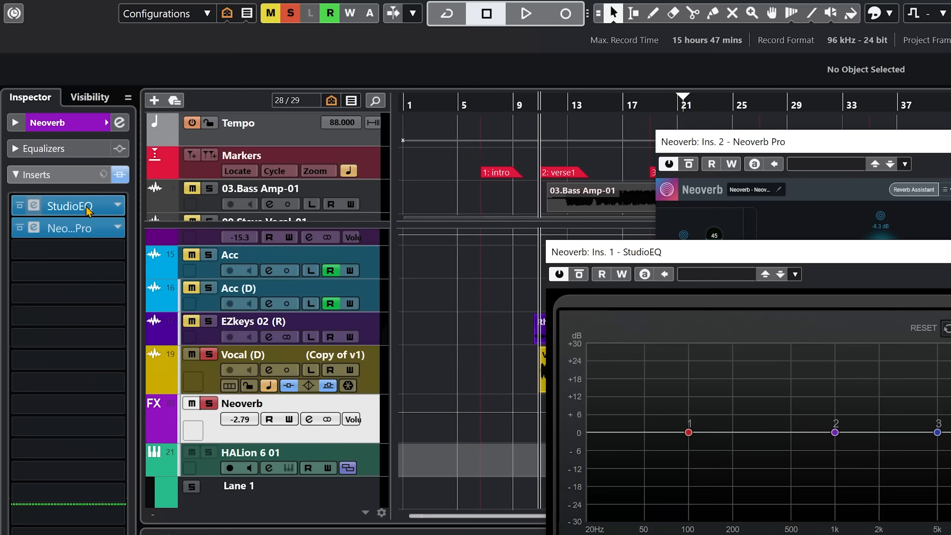
{"action": "left_click_drag", "start_coordinate": [88, 210], "coordinate": [83, 258]}
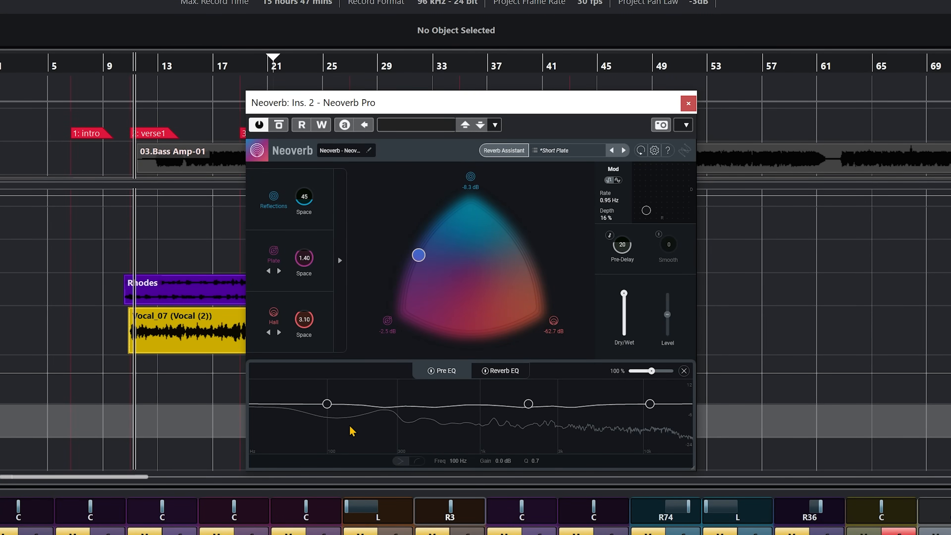
Turn the Pre EQ's lowest band into a low cut at about 282 Hz with a 48 dB/octave slope.
{"action": "left_click", "coordinate": [326, 404]}
{"action": "left_click_drag", "start_coordinate": [327, 403], "coordinate": [411, 412]}
{"action": "left_click", "coordinate": [416, 462]}
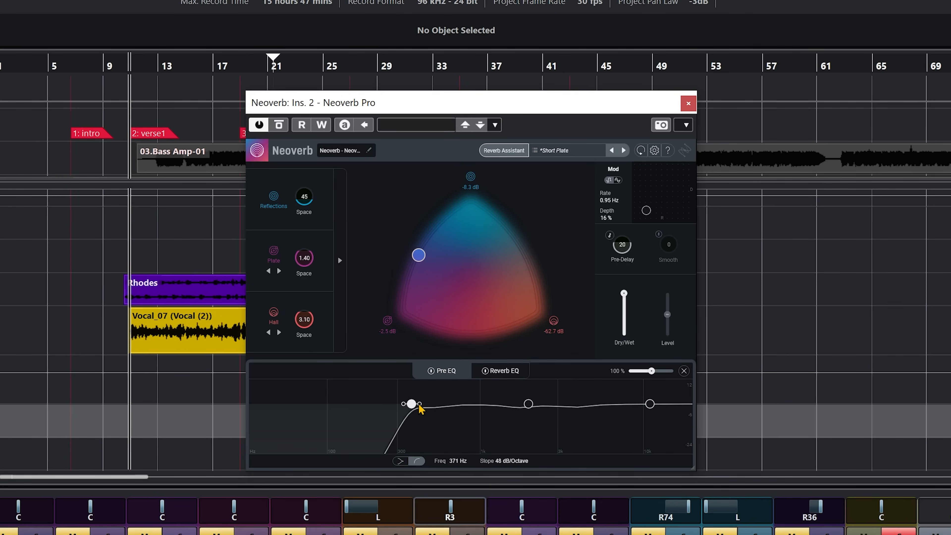
{"action": "mouse_move", "coordinate": [419, 406]}
{"action": "left_mouse_down"}
{"action": "mouse_move", "coordinate": [251, 402]}
{"action": "mouse_move", "coordinate": [443, 403]}
{"action": "mouse_move", "coordinate": [366, 415]}
{"action": "mouse_move", "coordinate": [412, 418]}
{"action": "left_mouse_up"}
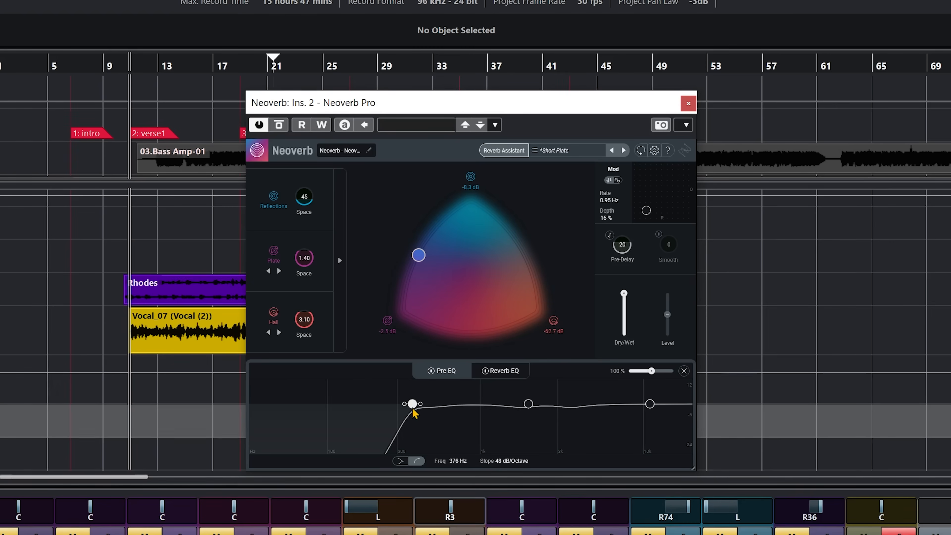
{"action": "mouse_move", "coordinate": [416, 406]}
{"action": "left_mouse_down"}
{"action": "mouse_move", "coordinate": [258, 403]}
{"action": "mouse_move", "coordinate": [402, 411]}
{"action": "left_mouse_up"}
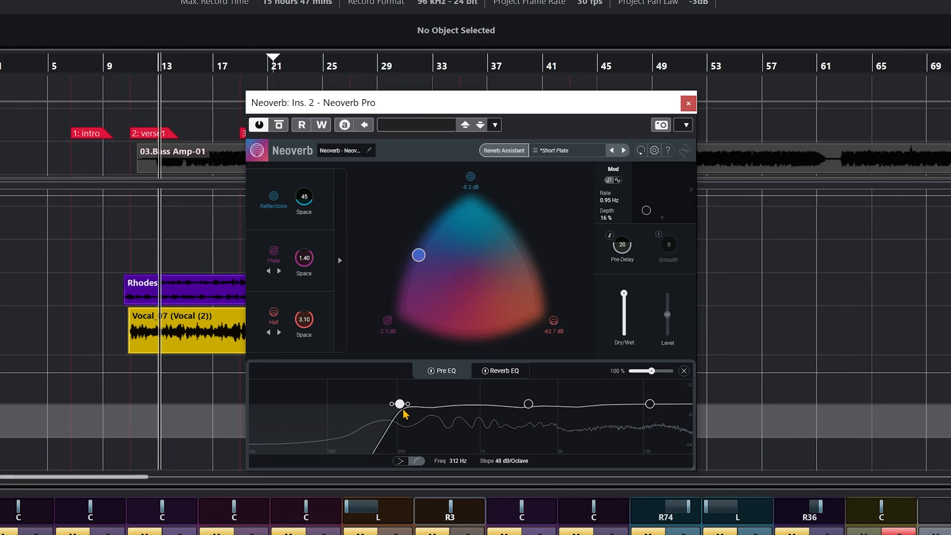
{"action": "left_click_drag", "start_coordinate": [403, 410], "coordinate": [397, 411]}
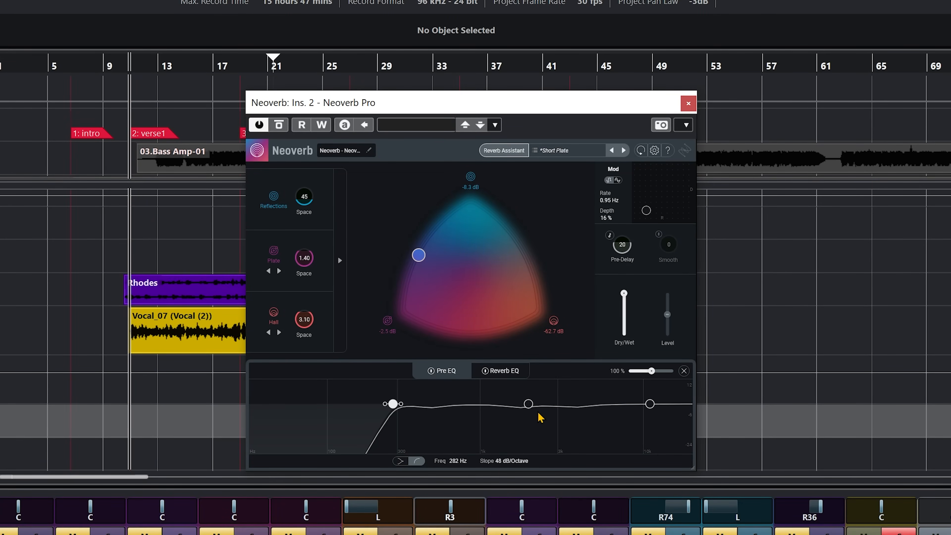
Shift the Pre EQ's middle band to about 1852 Hz with 0.8 dB gain and adjust the Pre EQ amount.
{"action": "left_click_drag", "start_coordinate": [528, 404], "coordinate": [445, 399]}
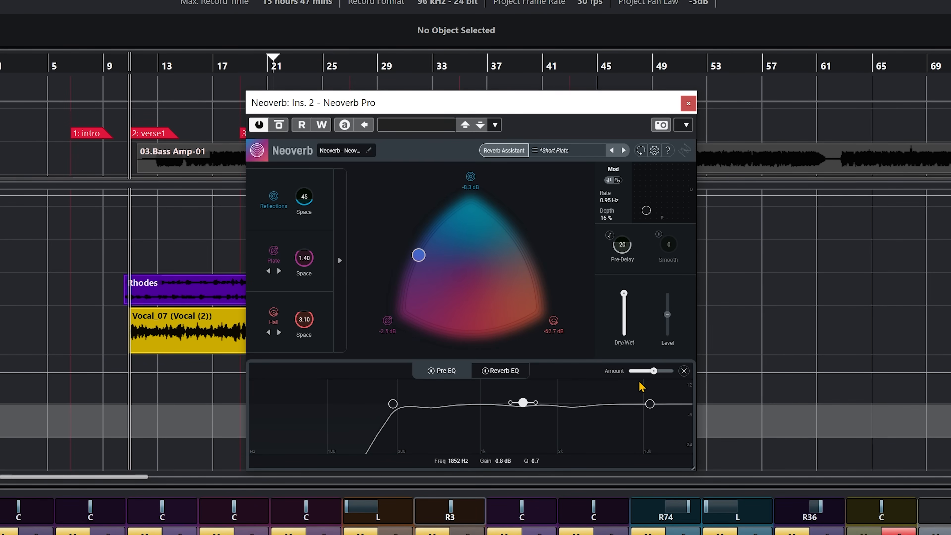
{"action": "left_click", "coordinate": [500, 369]}
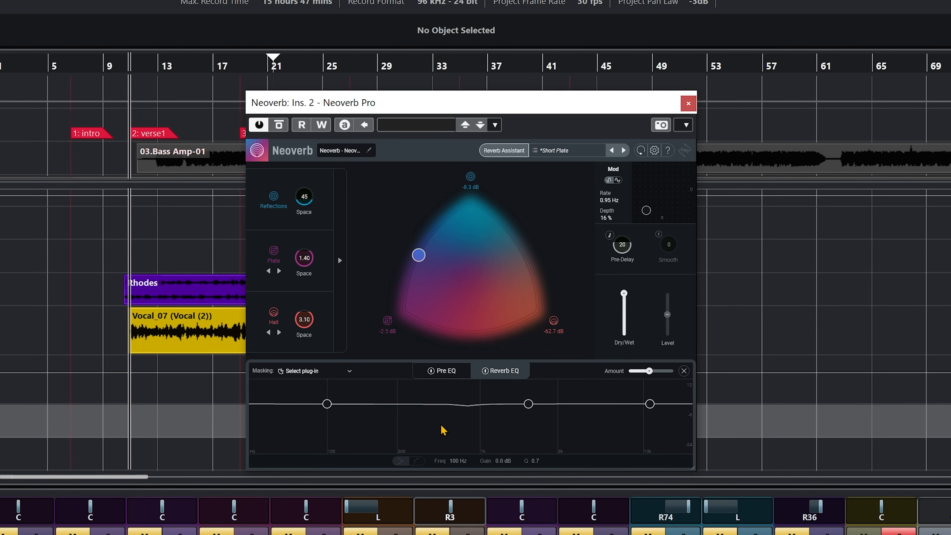
{"action": "left_click", "coordinate": [445, 372]}
{"action": "left_click", "coordinate": [667, 375]}
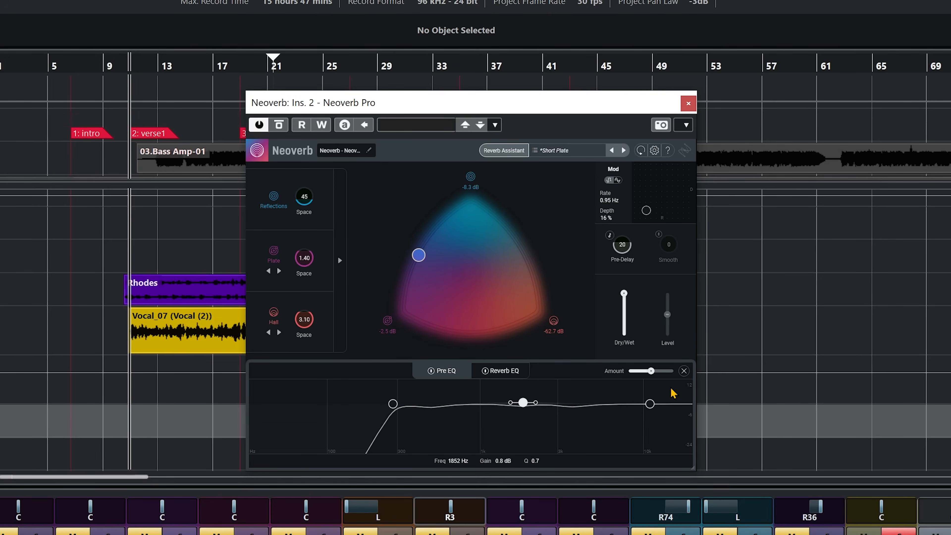
{"action": "mouse_move", "coordinate": [656, 369]}
{"action": "left_mouse_down"}
{"action": "mouse_move", "coordinate": [677, 369]}
{"action": "mouse_move", "coordinate": [590, 378]}
{"action": "mouse_move", "coordinate": [730, 388]}
{"action": "mouse_move", "coordinate": [543, 389]}
{"action": "mouse_move", "coordinate": [739, 392]}
{"action": "mouse_move", "coordinate": [622, 374]}
{"action": "mouse_move", "coordinate": [678, 374]}
{"action": "mouse_move", "coordinate": [646, 382]}
{"action": "left_mouse_up"}
Try Neo Verb Guit - Neoverb as the Reverb EQ's masking source and set the masking to Dry vs. Wet.
{"action": "left_click", "coordinate": [520, 370]}
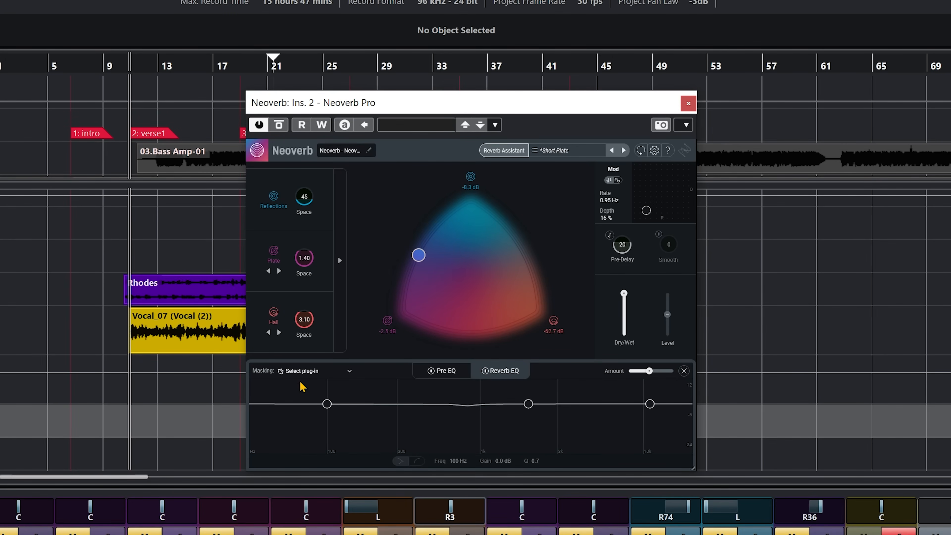
{"action": "left_click", "coordinate": [684, 370]}
{"action": "left_click", "coordinate": [659, 370]}
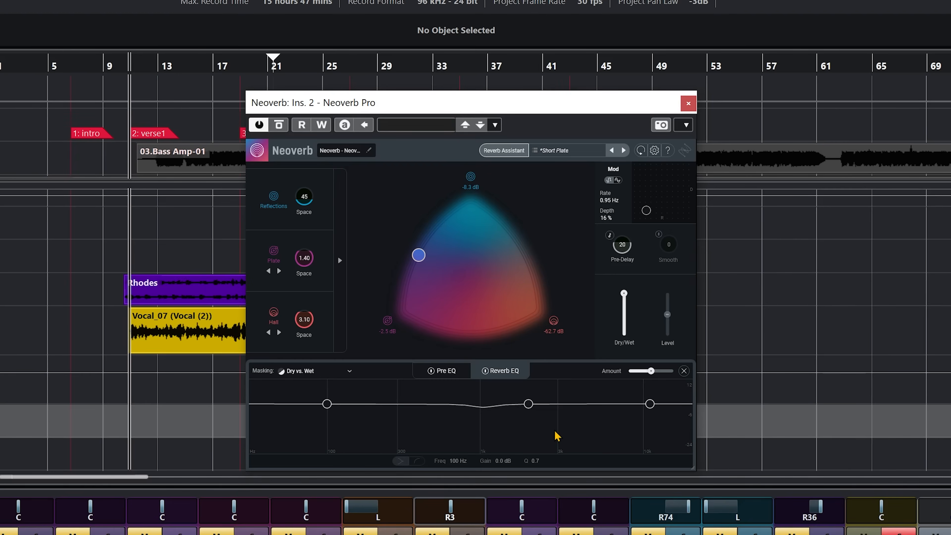
{"action": "left_click", "coordinate": [309, 370]}
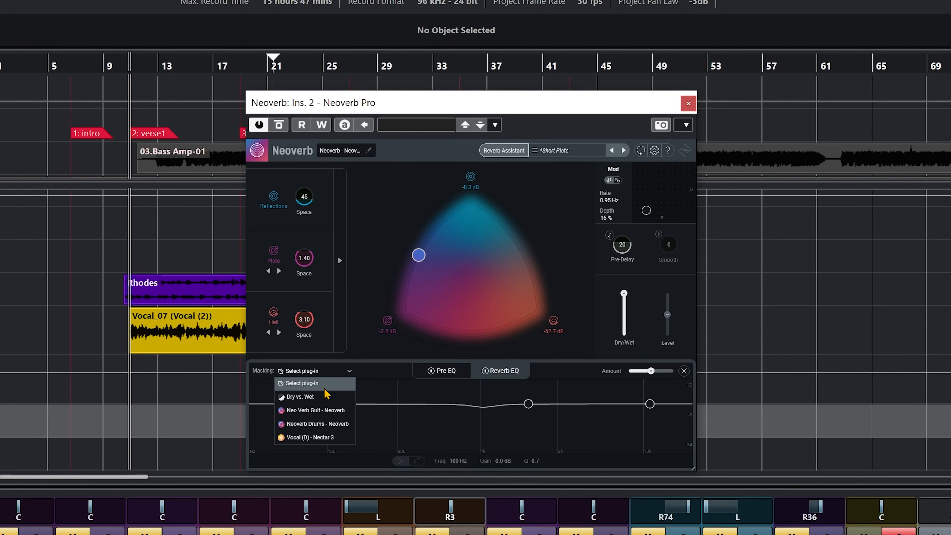
{"action": "left_click", "coordinate": [327, 411]}
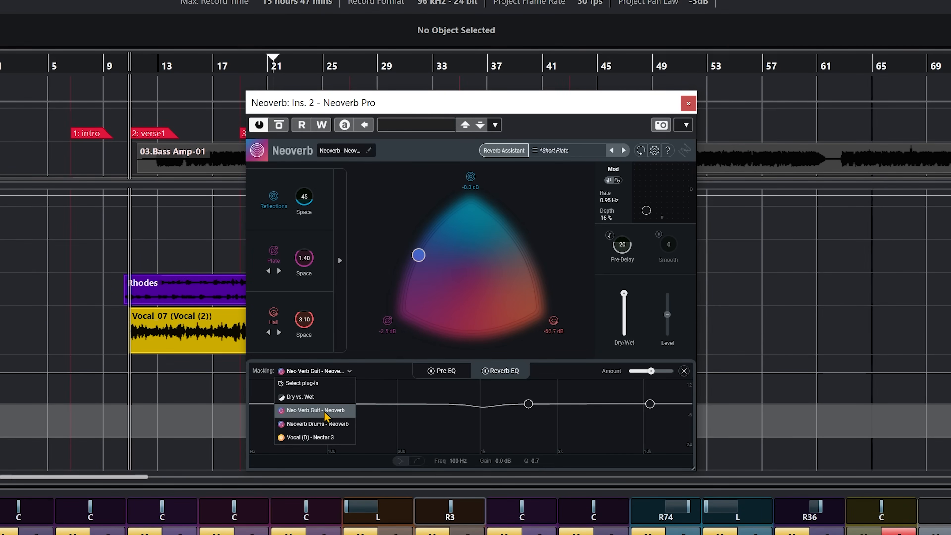
{"action": "key", "text": "Escape"}
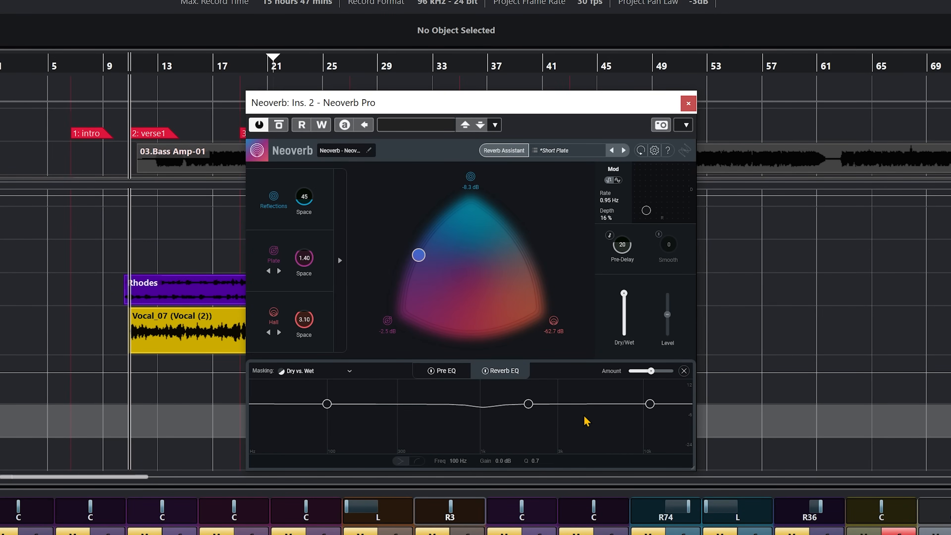
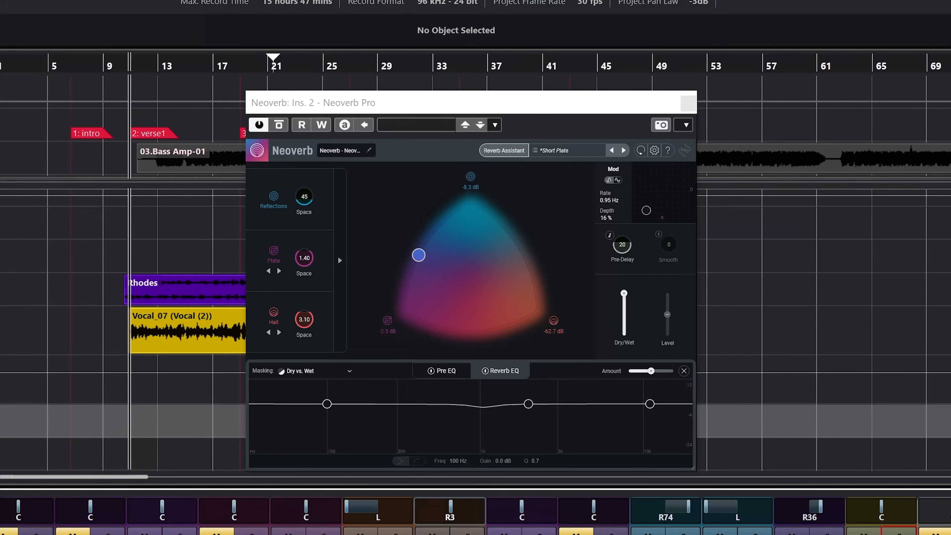
Move the reverb blend to the Reflections corner and to the Plate corner, and change the Plate reverb to M. Chamber.
{"action": "left_click", "coordinate": [420, 256]}
{"action": "left_click_drag", "start_coordinate": [419, 256], "coordinate": [468, 212]}
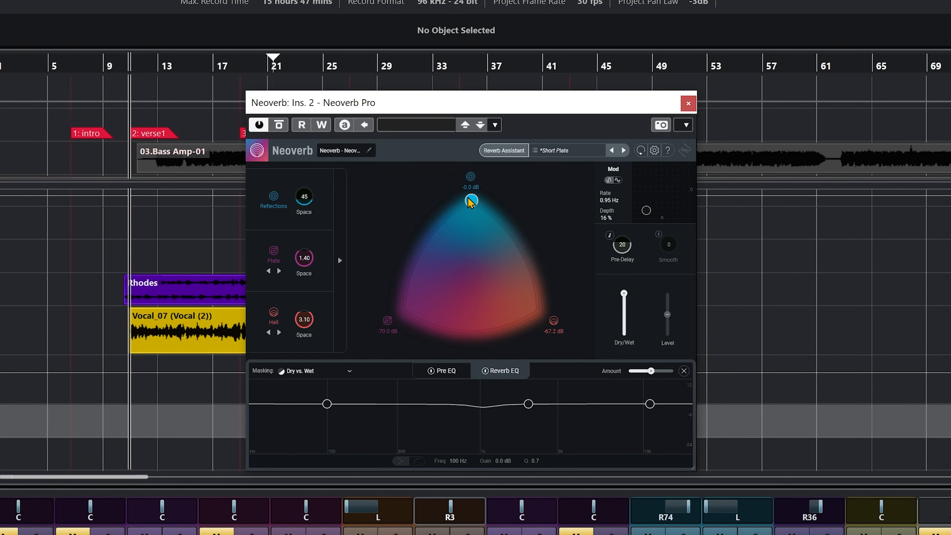
{"action": "left_click_drag", "start_coordinate": [472, 201], "coordinate": [405, 314]}
{"action": "left_click", "coordinate": [279, 272]}
{"action": "left_click", "coordinate": [279, 271]}
{"action": "left_click", "coordinate": [269, 271]}
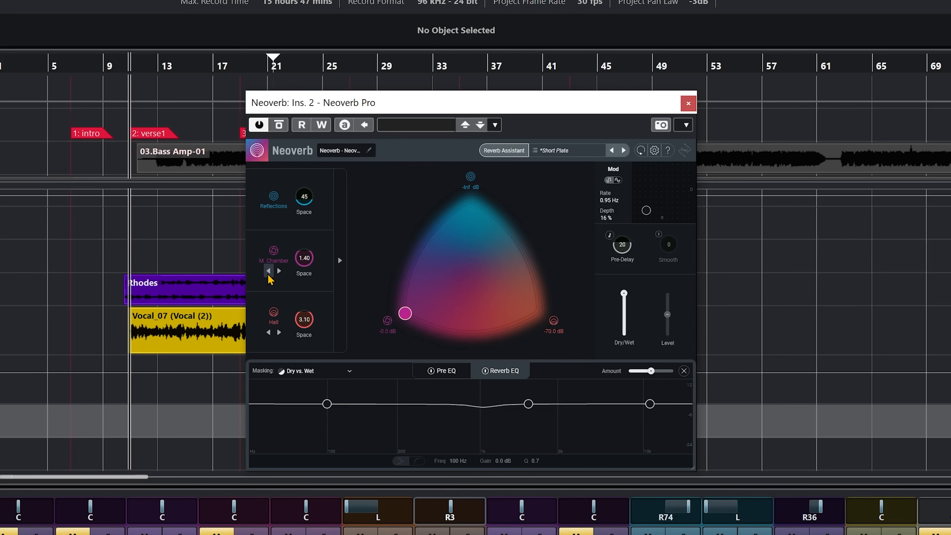
Try the blend at the Hall corner, switching that reverb to L. Chamber and back to Hall.
{"action": "left_click_drag", "start_coordinate": [404, 314], "coordinate": [532, 316]}
{"action": "left_click", "coordinate": [279, 332]}
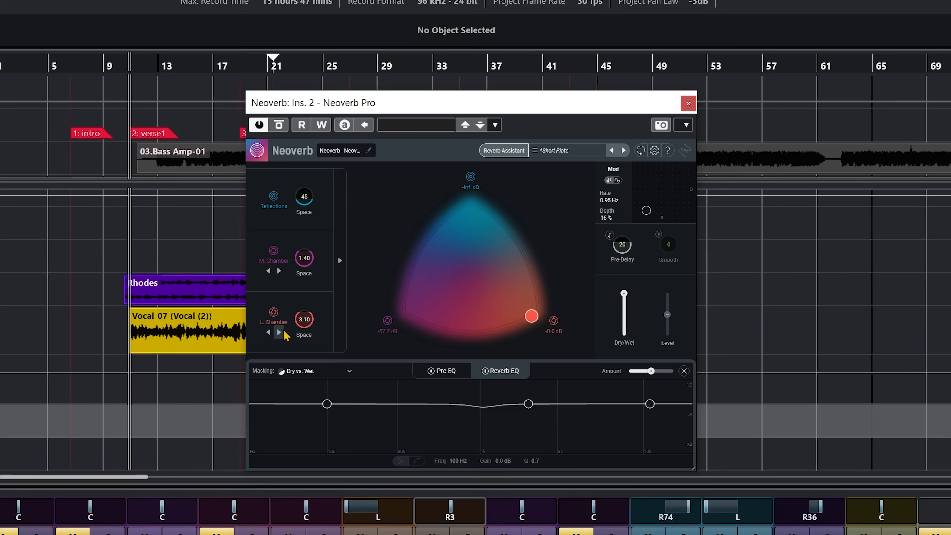
{"action": "left_click", "coordinate": [268, 332]}
Set the blend between Reflections at about -0.2 dB and M. Chamber at about -5.4 dB, and start playback.
{"action": "left_click_drag", "start_coordinate": [529, 317], "coordinate": [468, 266]}
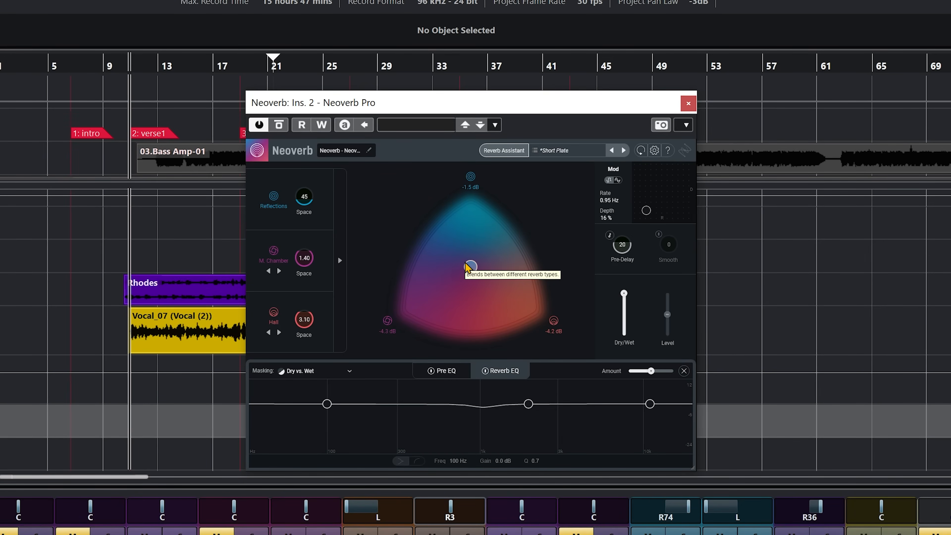
{"action": "left_click_drag", "start_coordinate": [468, 267], "coordinate": [441, 243]}
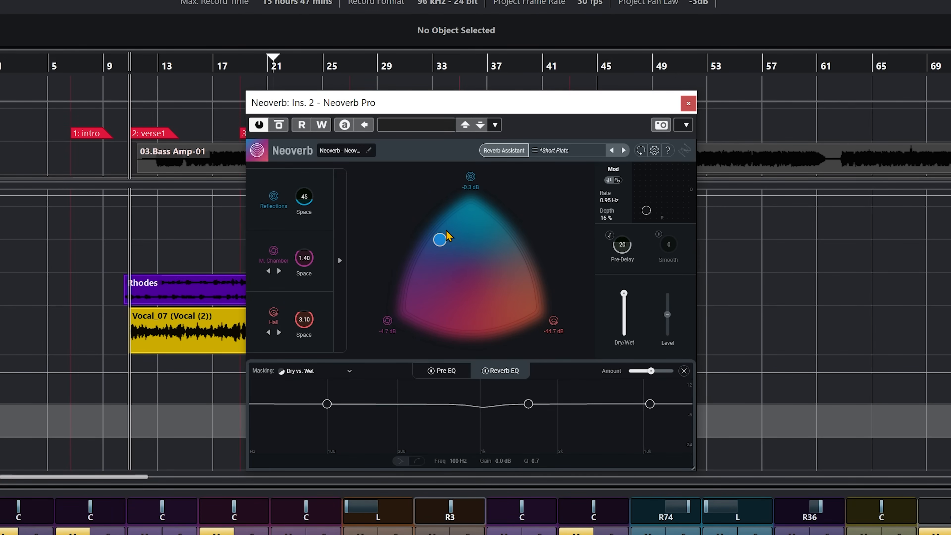
{"action": "mouse_move", "coordinate": [439, 240]}
{"action": "left_mouse_down"}
{"action": "mouse_move", "coordinate": [546, 301]}
{"action": "mouse_move", "coordinate": [442, 246]}
{"action": "left_mouse_up"}
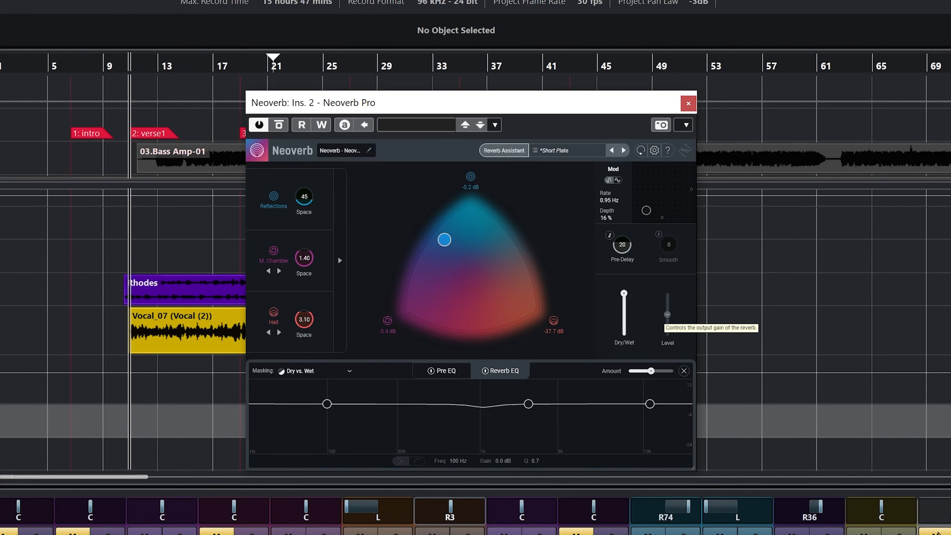
{"action": "key", "text": "space"}
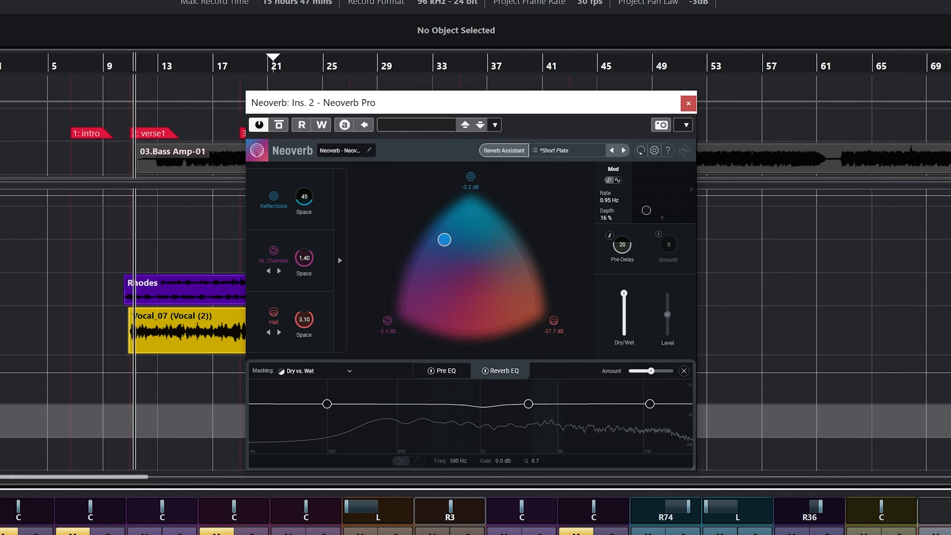
Adjust the blend between Reflections and M. Chamber during playback, ending at about -0.5 dB Reflections and -4.4 dB M. Chamber.
{"action": "mouse_move", "coordinate": [444, 240]}
{"action": "left_mouse_down"}
{"action": "mouse_move", "coordinate": [446, 260]}
{"action": "mouse_move", "coordinate": [556, 346]}
{"action": "mouse_move", "coordinate": [569, 322]}
{"action": "mouse_move", "coordinate": [538, 317]}
{"action": "mouse_move", "coordinate": [500, 208]}
{"action": "mouse_move", "coordinate": [469, 197]}
{"action": "mouse_move", "coordinate": [369, 323]}
{"action": "mouse_move", "coordinate": [384, 209]}
{"action": "mouse_move", "coordinate": [440, 222]}
{"action": "left_mouse_up"}
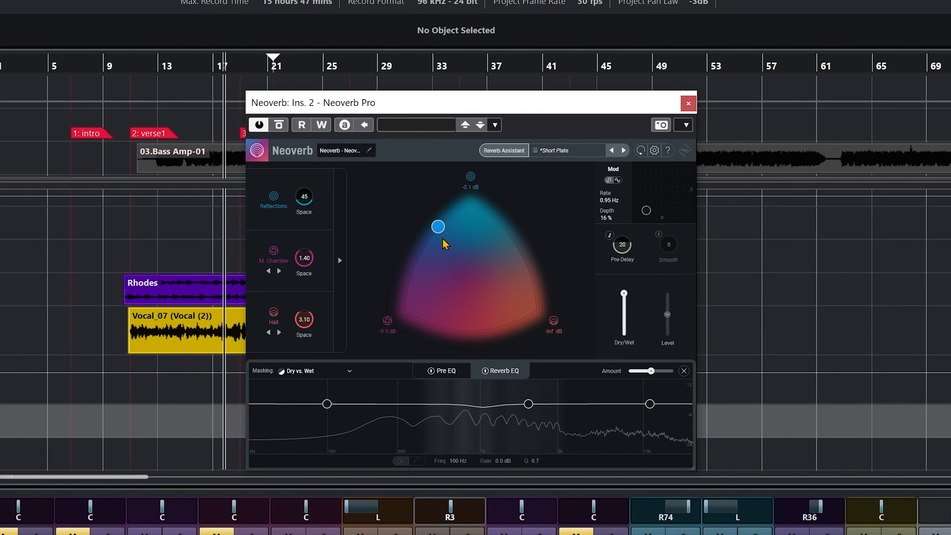
{"action": "left_click_drag", "start_coordinate": [439, 233], "coordinate": [430, 235]}
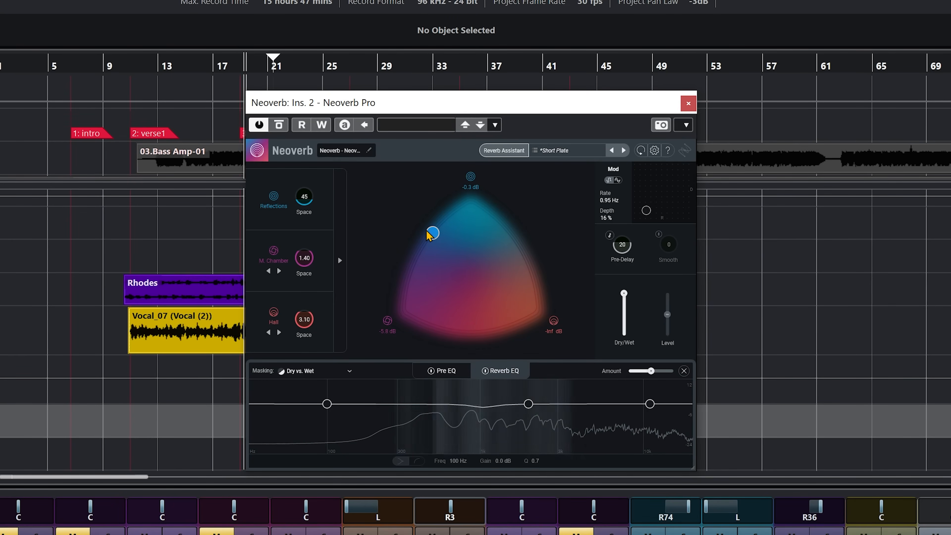
{"action": "mouse_move", "coordinate": [433, 238]}
{"action": "left_mouse_down"}
{"action": "mouse_move", "coordinate": [417, 240]}
{"action": "mouse_move", "coordinate": [420, 227]}
{"action": "mouse_move", "coordinate": [468, 221]}
{"action": "mouse_move", "coordinate": [431, 236]}
{"action": "mouse_move", "coordinate": [436, 228]}
{"action": "left_mouse_up"}
{"action": "key", "text": "space"}
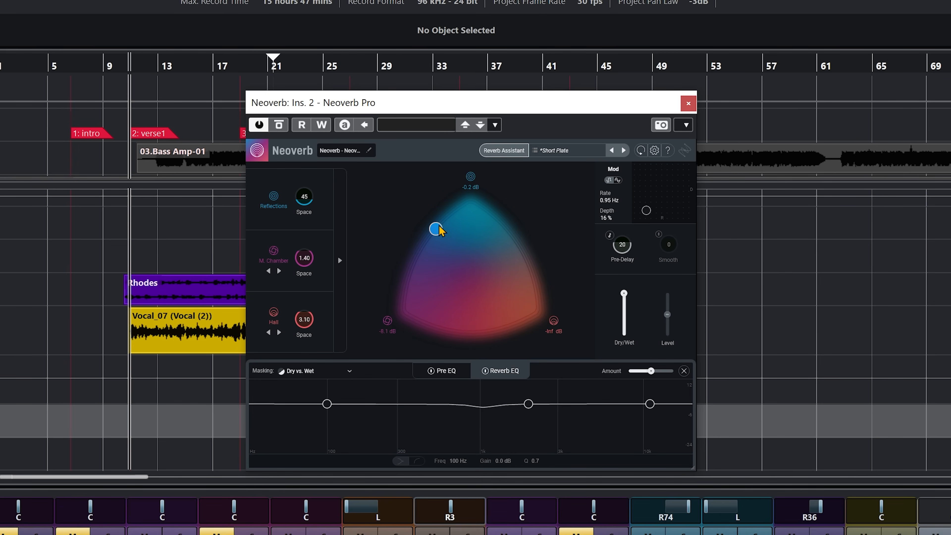
{"action": "left_click_drag", "start_coordinate": [436, 229], "coordinate": [428, 239]}
{"action": "mouse_move", "coordinate": [429, 241]}
{"action": "left_mouse_down"}
{"action": "mouse_move", "coordinate": [443, 210]}
{"action": "mouse_move", "coordinate": [426, 226]}
{"action": "left_mouse_up"}
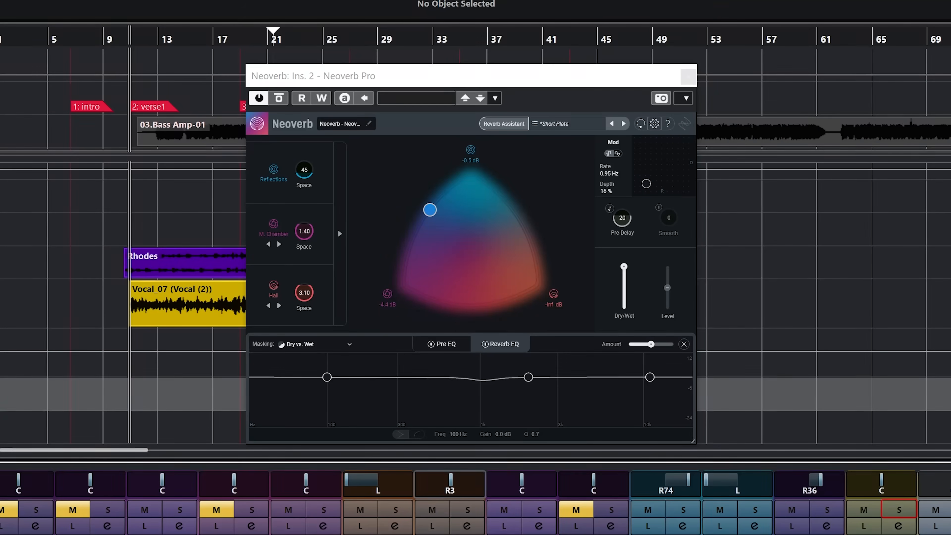
Try the Pre-Delay at 48 and audition the Vocal (D) channel both soloed and within the full mix.
{"action": "left_click_drag", "start_coordinate": [628, 222], "coordinate": [627, 192]}
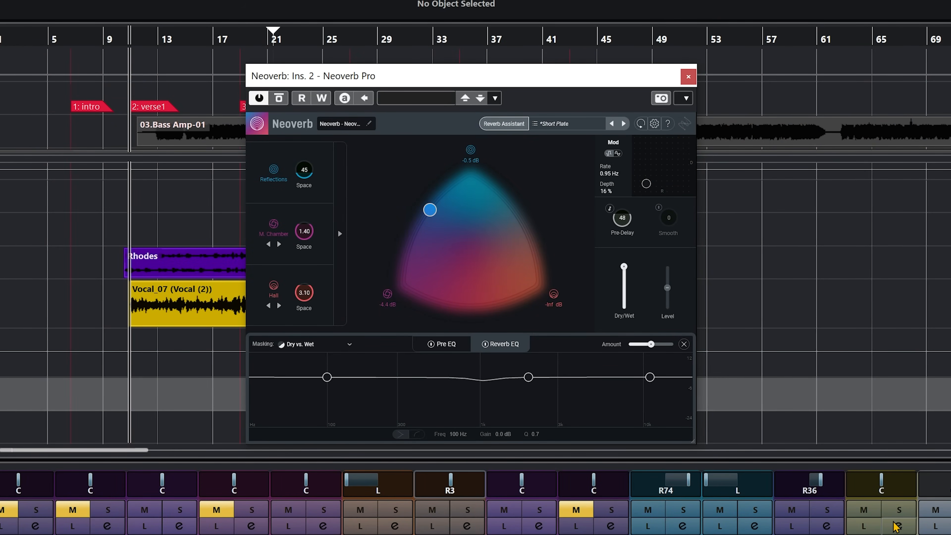
{"action": "left_click", "coordinate": [893, 507]}
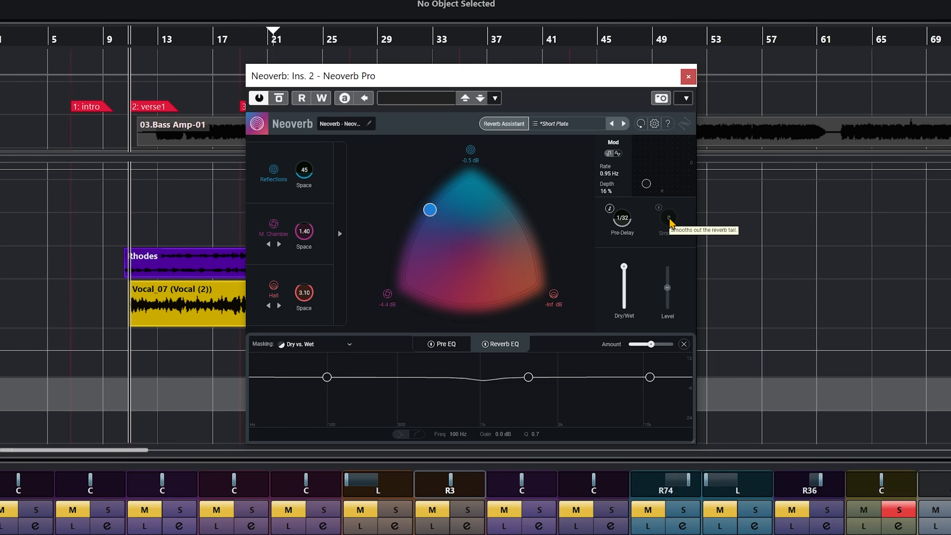
{"action": "key", "text": "space"}
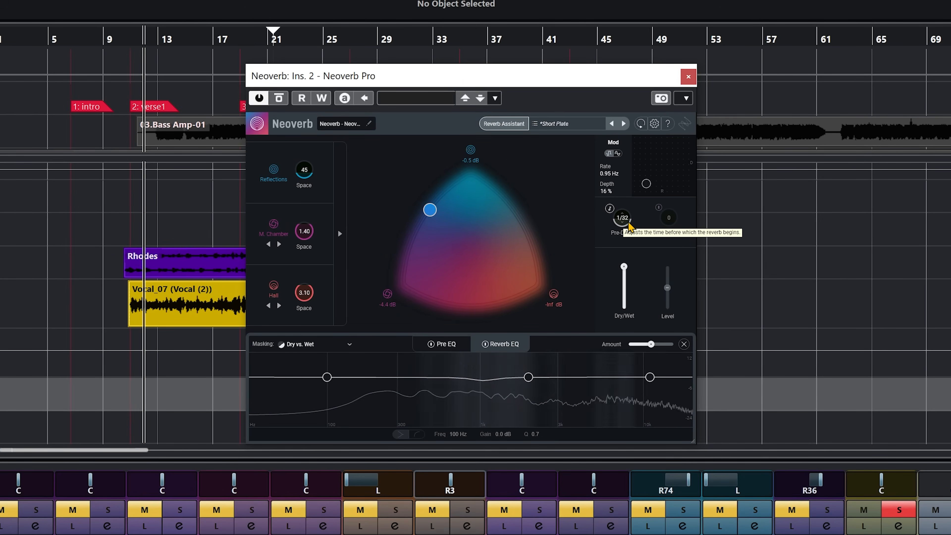
{"action": "left_click", "coordinate": [899, 512]}
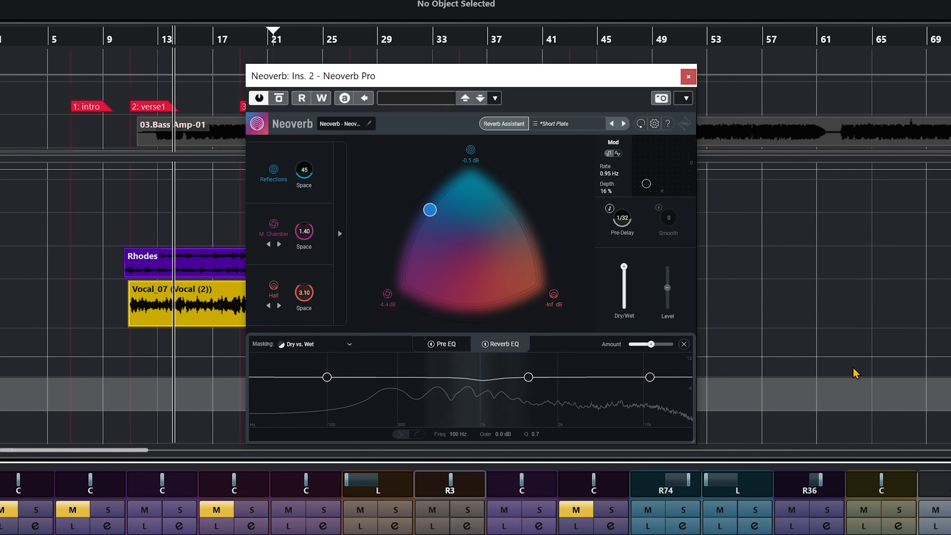
{"action": "key", "text": "space"}
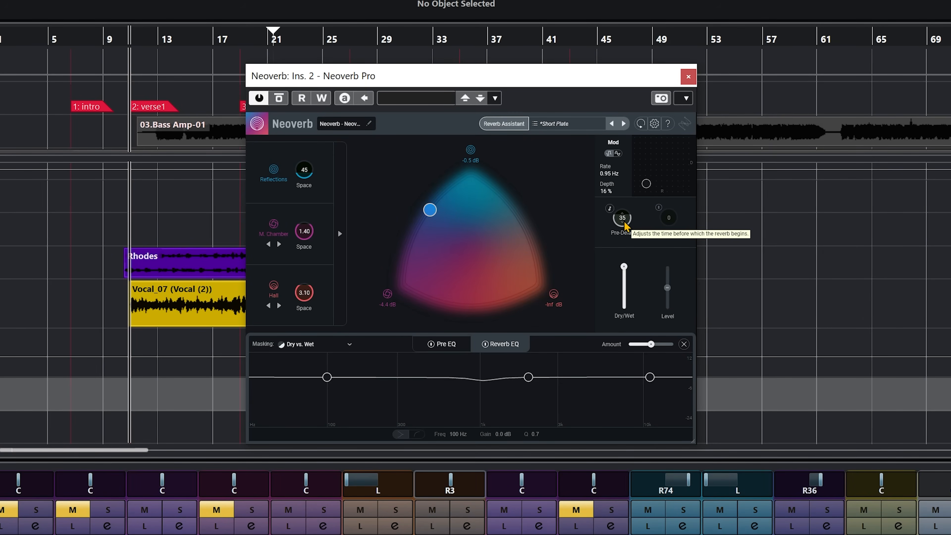
Raise the vocal reverb's Pre-Delay to about 74 during playback, bring it down to 54, and close the plug-in window.
{"action": "scroll", "coordinate": [624, 222], "scroll_direction": "up", "scroll_amount": 1}
{"action": "scroll", "coordinate": [624, 223], "scroll_direction": "up", "scroll_amount": 7}
{"action": "scroll", "coordinate": [625, 222], "scroll_direction": "up", "scroll_amount": 2}
{"action": "scroll", "coordinate": [625, 222], "scroll_direction": "down", "scroll_amount": 2}
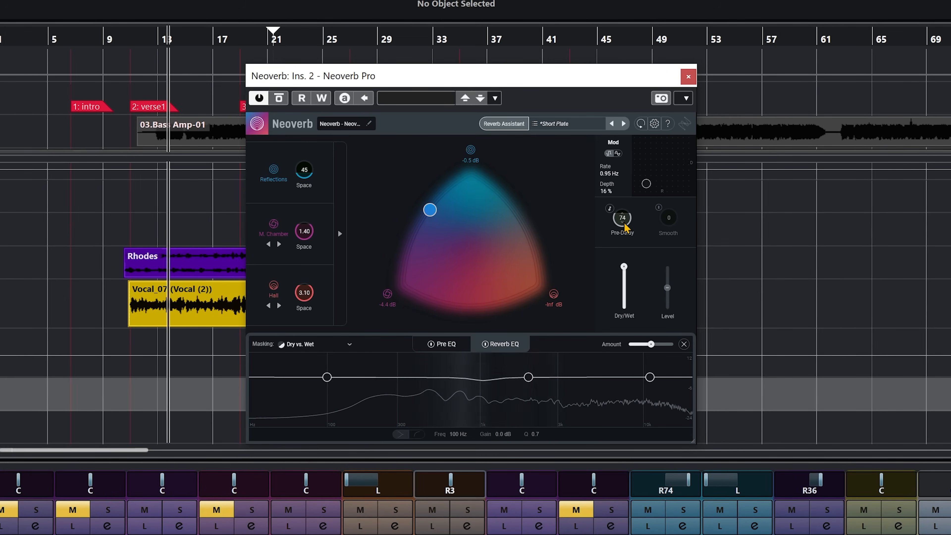
{"action": "scroll", "coordinate": [625, 222], "scroll_direction": "down", "scroll_amount": 4}
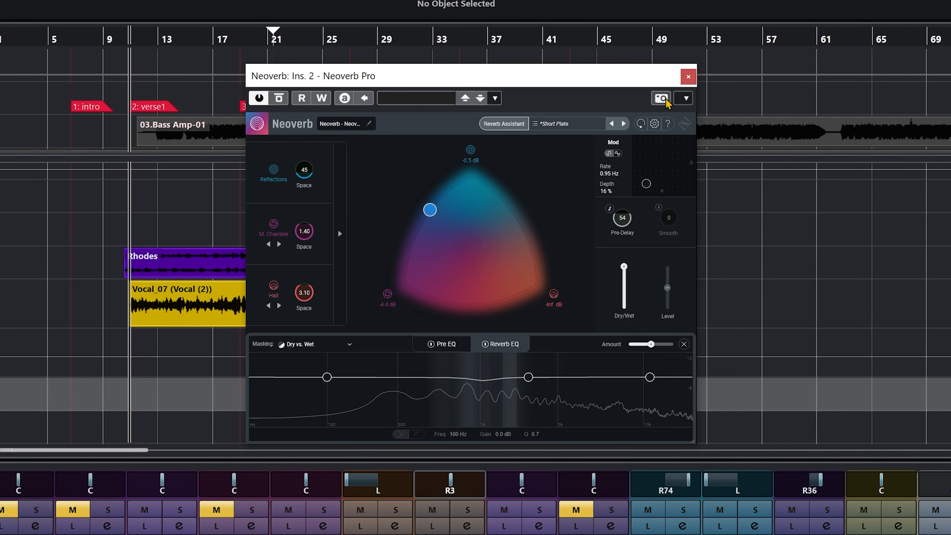
{"action": "left_click", "coordinate": [687, 77]}
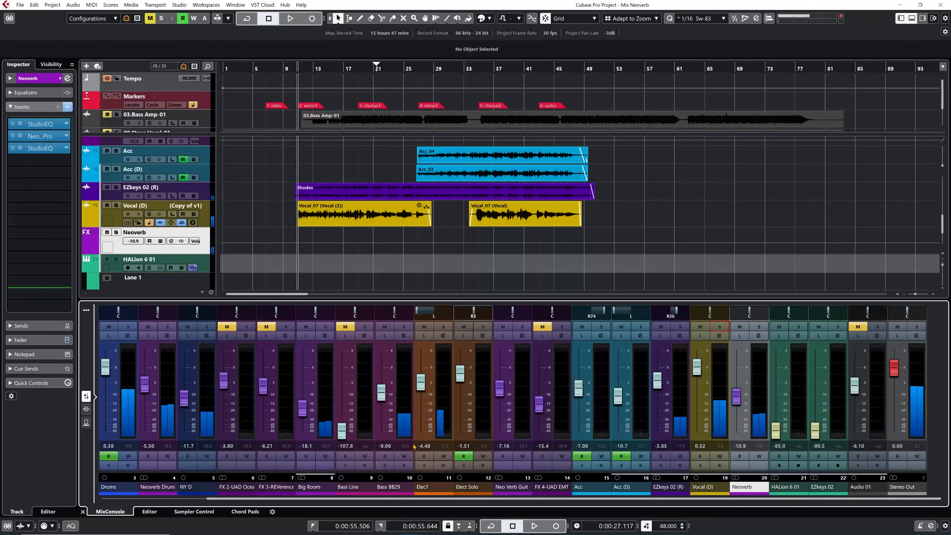
With the Elect Solo track soloed, try Neo Verb Guit's Pre-Delay at 237 and 151, and clear the solo.
{"action": "left_click", "coordinate": [466, 487]}
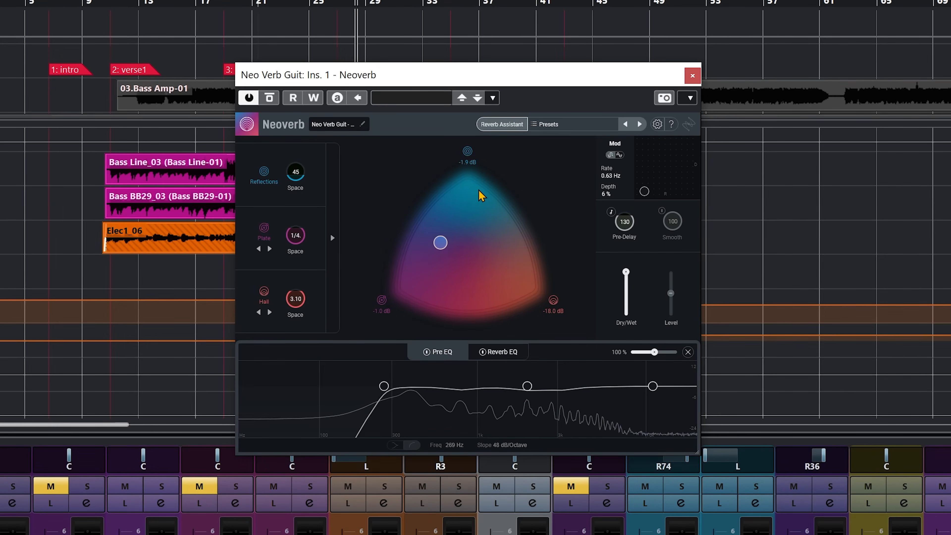
{"action": "key", "text": "s"}
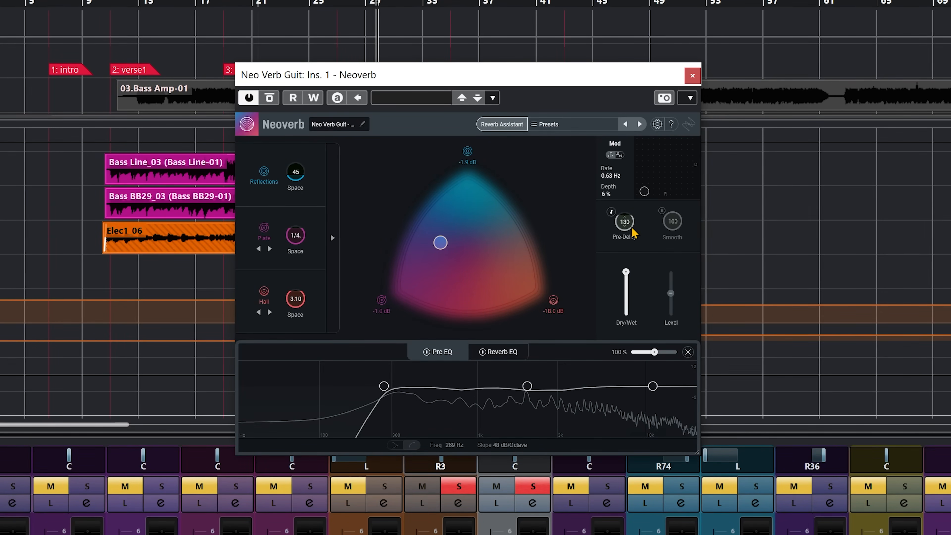
{"action": "scroll", "coordinate": [631, 227], "scroll_direction": "up", "scroll_amount": 5}
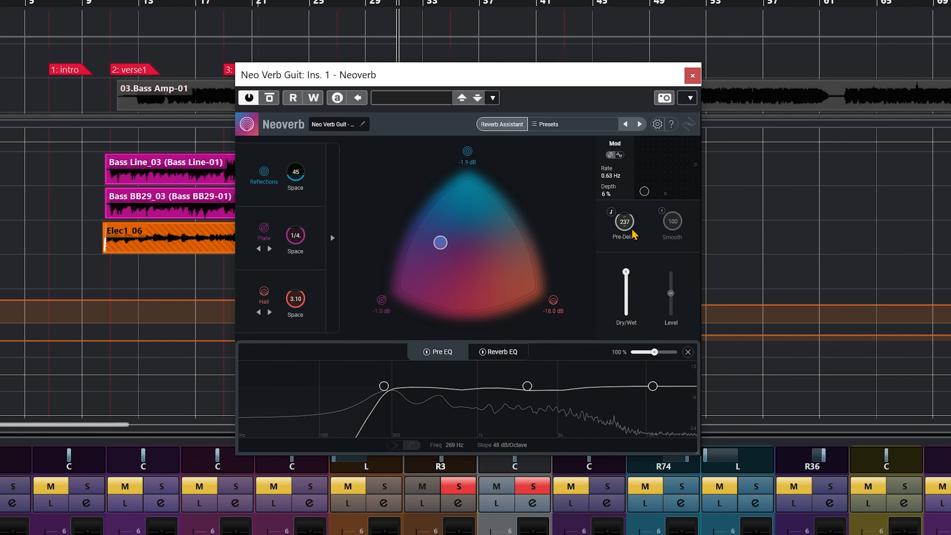
{"action": "scroll", "coordinate": [631, 228], "scroll_direction": "down", "scroll_amount": 4}
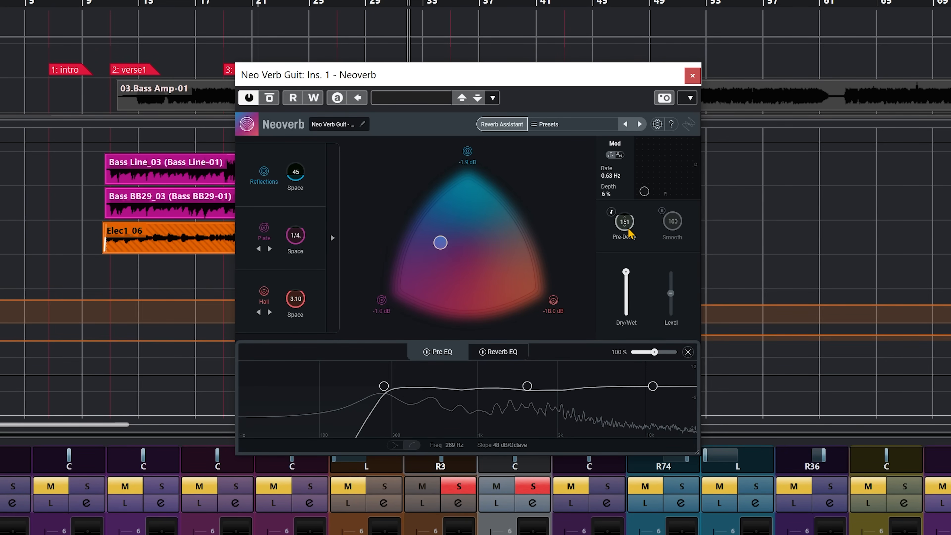
{"action": "key", "text": "s"}
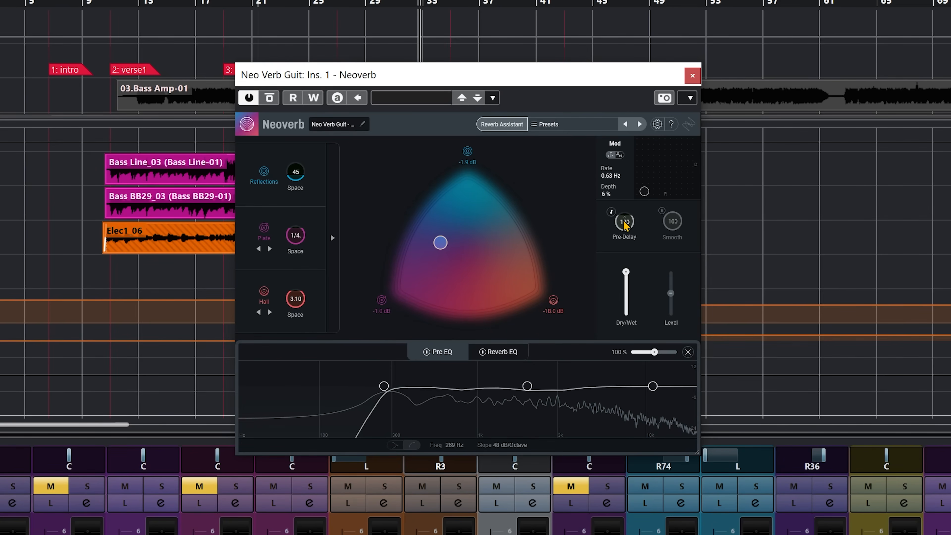
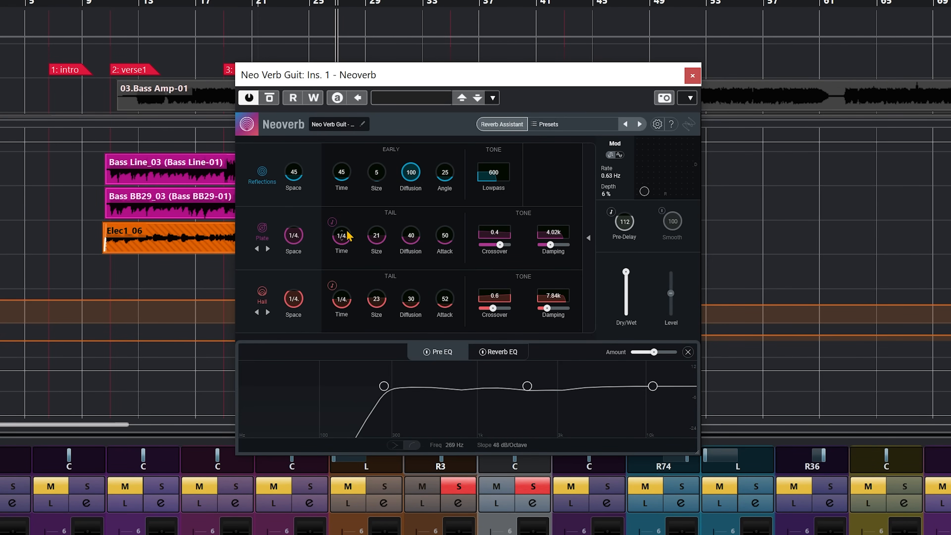
Compare a free Plate tail Time of 3.53 with the tempo-synced Time on the soloed guitar, and leave tempo sync on.
{"action": "key", "text": "space"}
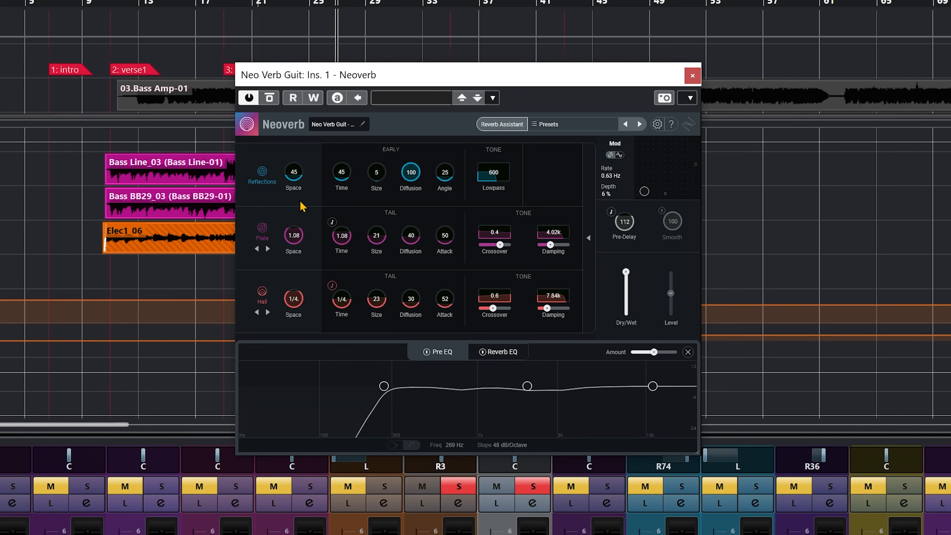
{"action": "left_click_drag", "start_coordinate": [341, 235], "coordinate": [342, 224]}
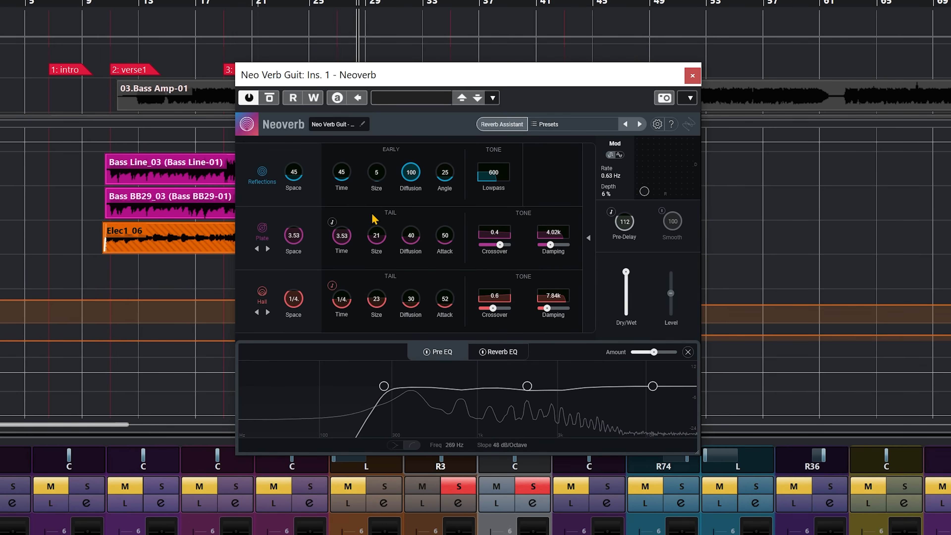
{"action": "left_click", "coordinate": [331, 223]}
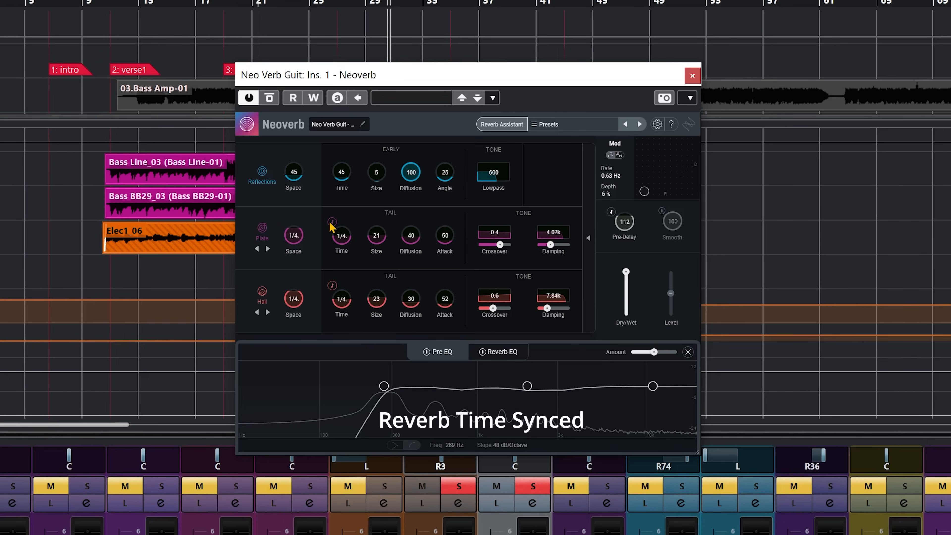
{"action": "left_click", "coordinate": [332, 222]}
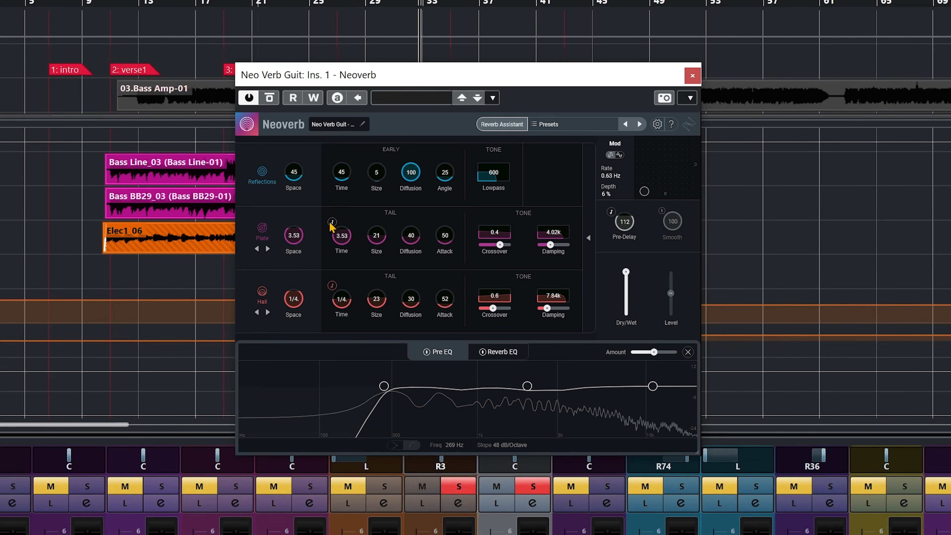
{"action": "left_click", "coordinate": [331, 222]}
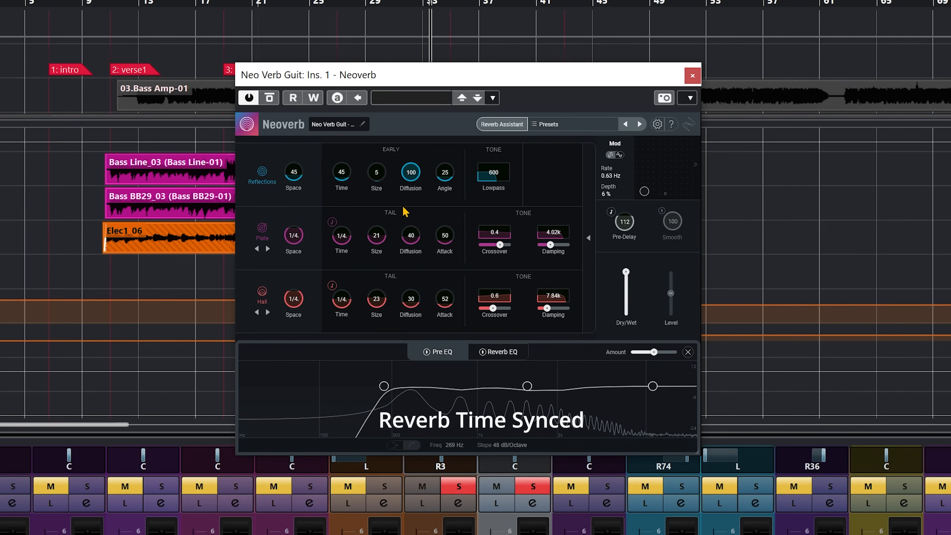
{"action": "key", "text": "space"}
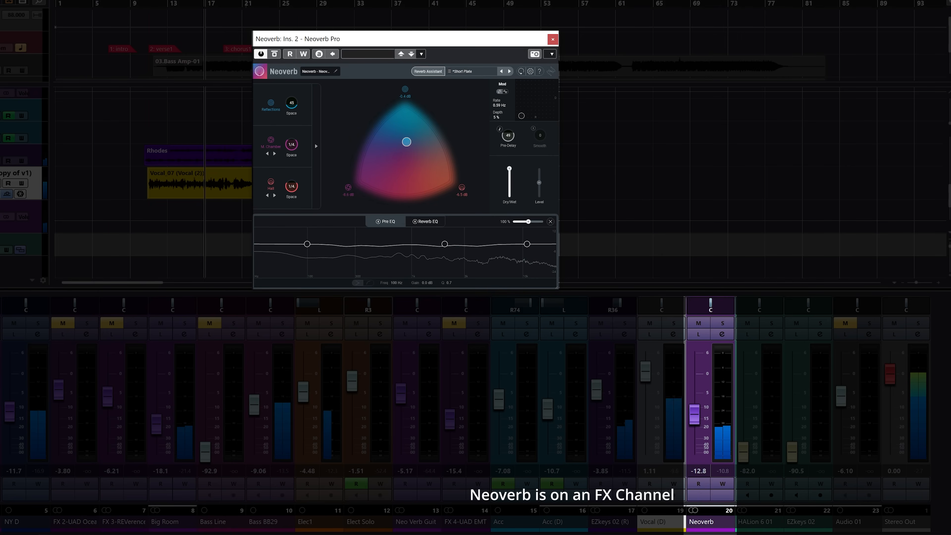
Compare the mix with and without the vocal reverb by muting and unmuting the Neoverb FX channel twice during playback.
{"action": "left_click", "coordinate": [698, 323]}
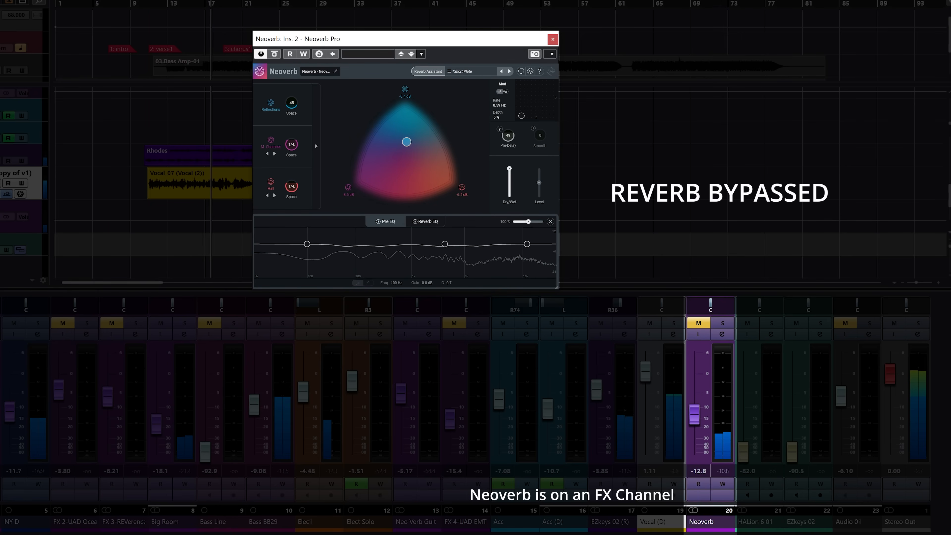
{"action": "left_click", "coordinate": [698, 323]}
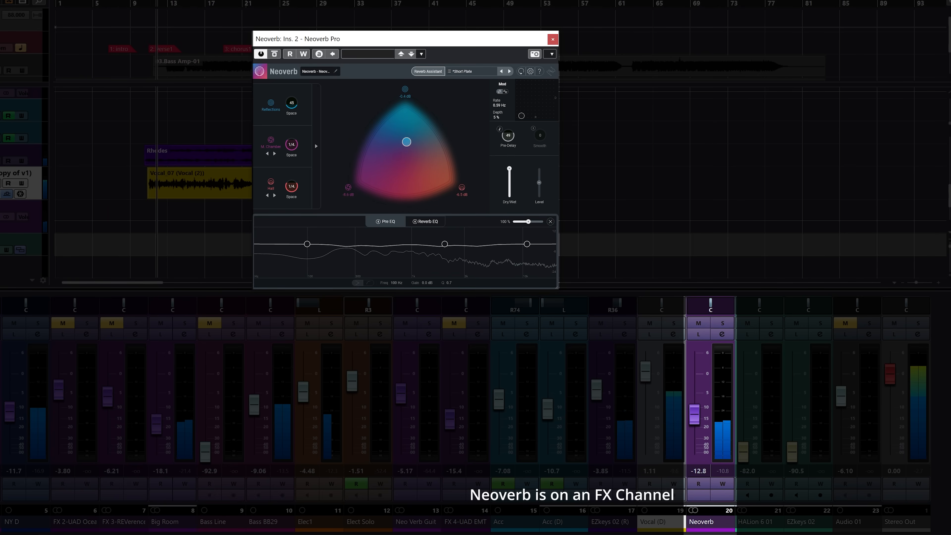
{"action": "left_click", "coordinate": [698, 322]}
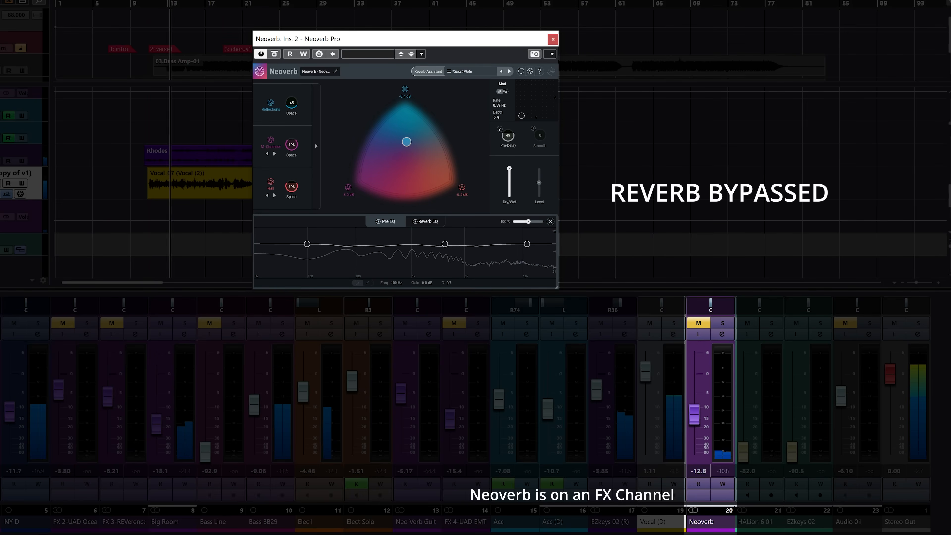
{"action": "left_click", "coordinate": [698, 323]}
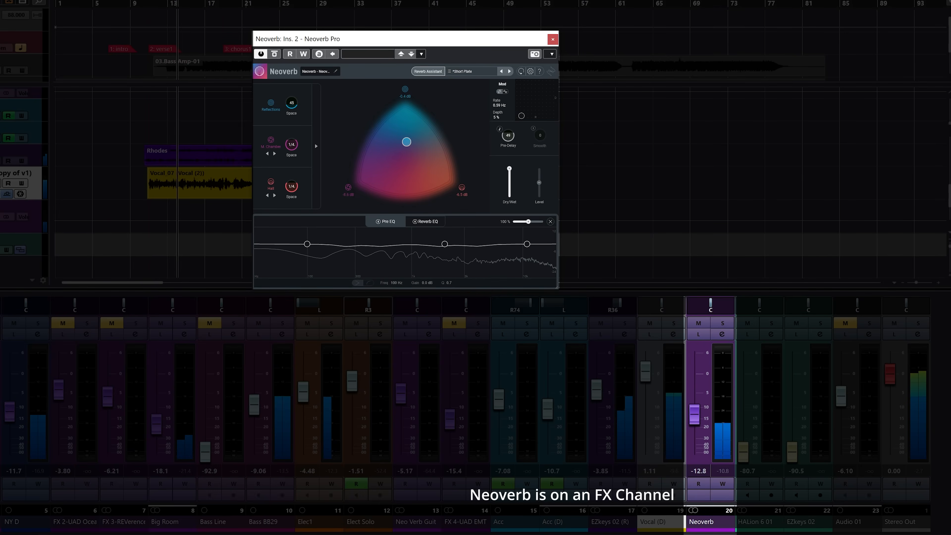